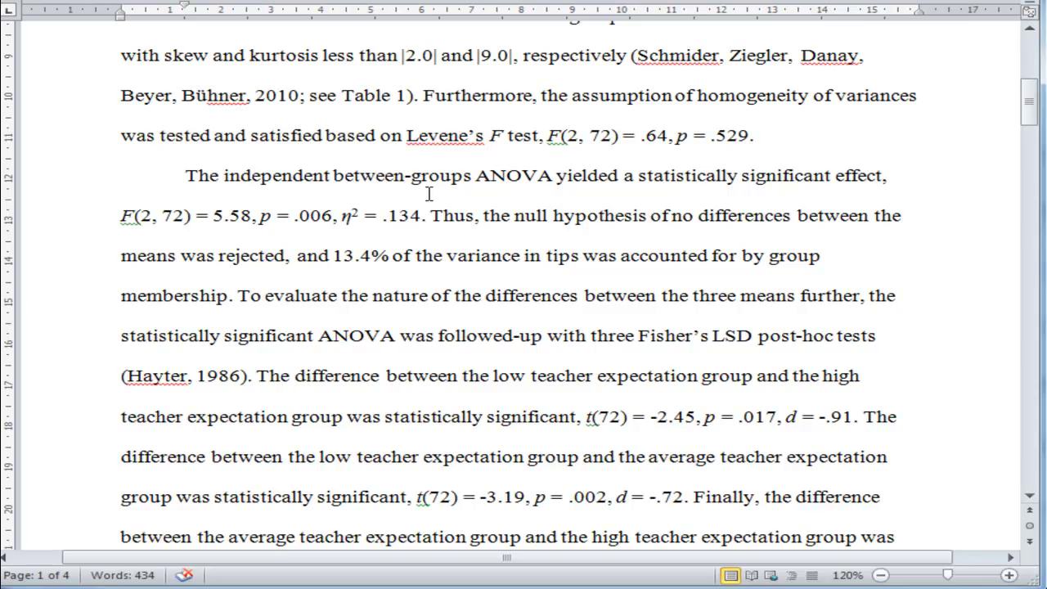
Select the reported η² = .134 effect size in the ANOVA paragraph to check it, then deselect it.
key("Up")
key("Right")
key("Right")
key("Right")
key("Right")
key("Right")
key("Right")
key("Right")
key("Right")
key("Right")
key("Right")
key("Right")
key("Right")
key("Right")
key("Right")
key("Right")
key("Right")
key("Right")
key("Right")
key("Right")
key("Right")
key("Right")
key("Right")
key("Right")
key("Right")
key("Right")
key("Right")
key("Right")
key("Right")
key("Right")
key("Right")
key("Right")
key("Right")
key("Right")
key("Right")
key("Right")
key("Left")
key("Left")
key("Left")
key("Left")
key("Left")
key("Left")
key("Left")
key("Left")
key("Left")
key("Left")
key("Left")
key("Left")
key("Left")
key("Left")
key("Left")
key("Left")
key("Left")
key("Left")
key("Left")
key("Left")
key("shift+Left")
key("shift+Left")
key("shift+Left")
key("shift+Left")
key("shift+Left")
key("shift+Left")
key("shift+Left")
key("shift+Left")
key("shift+Left")
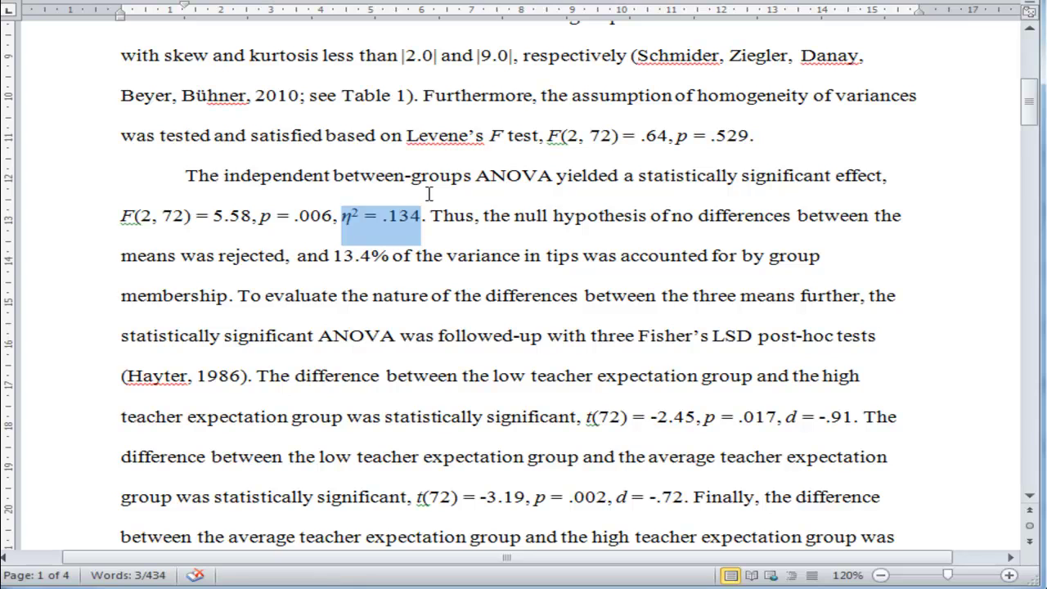
left_click(444, 217)
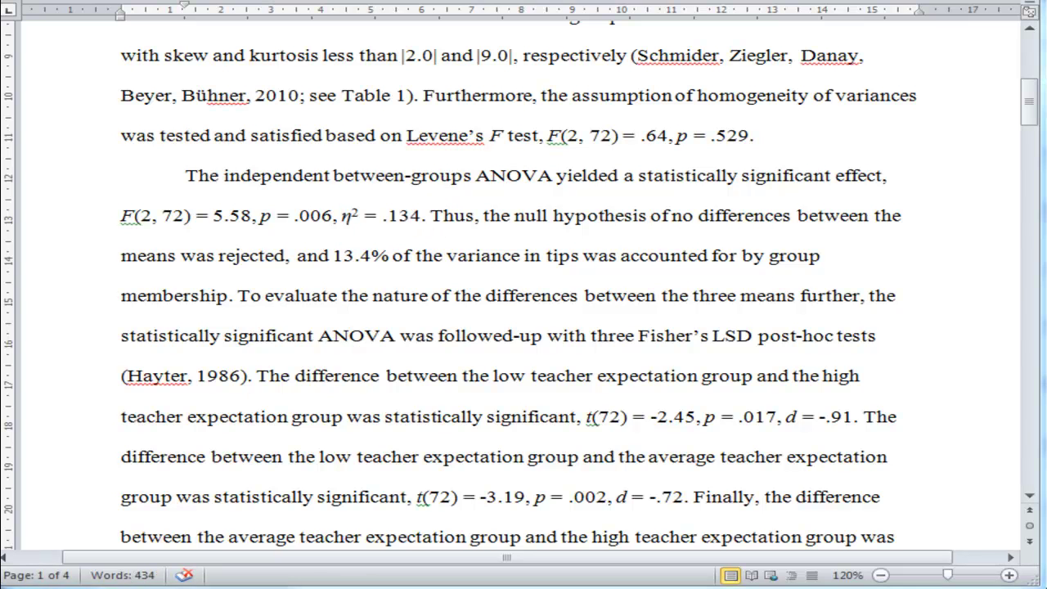
In the SPSS output, select the ANOVA table (F = 5.583) and open Analyze > General Linear Model.
key("alt+Tab")
scroll(280, 483, "down", 4)
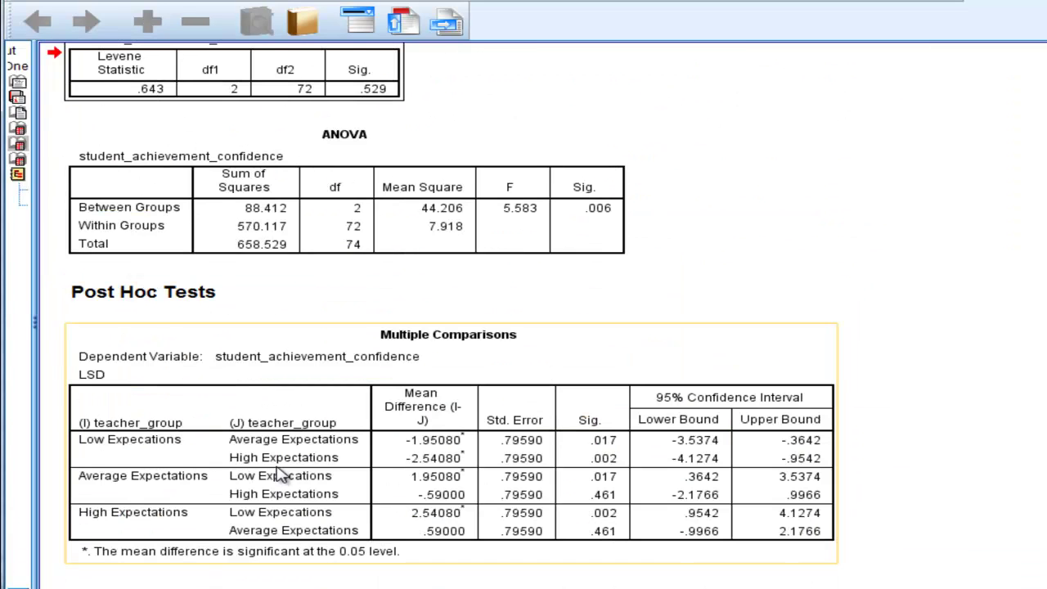
left_click(463, 172)
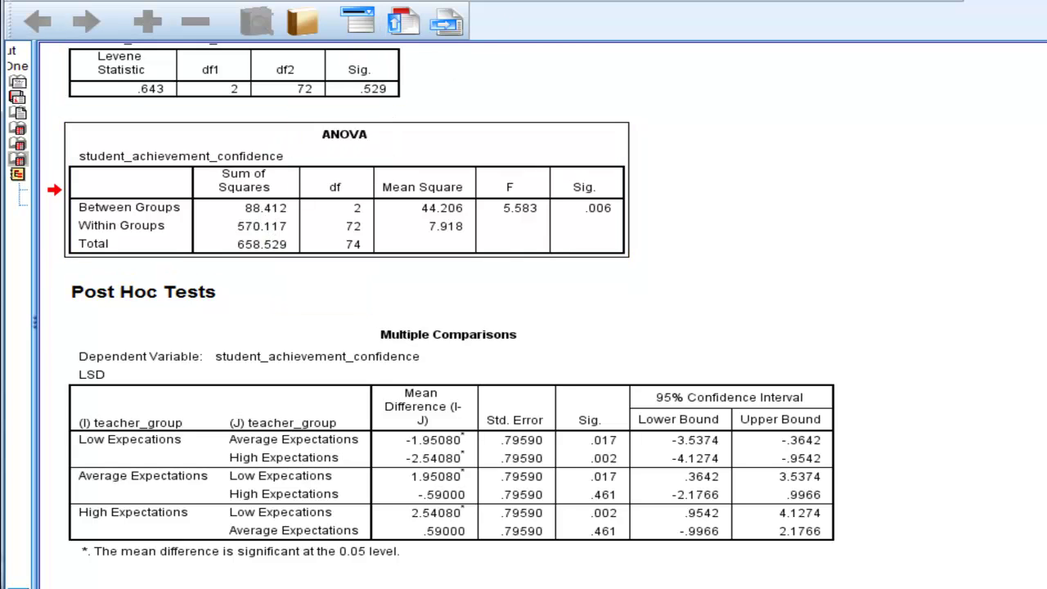
left_click(425, 0)
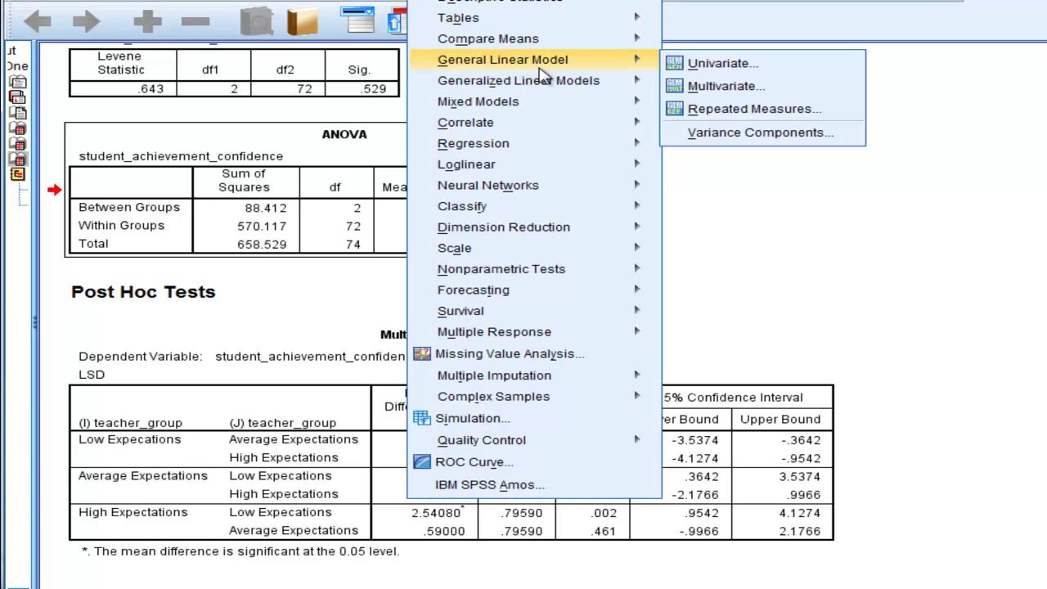
mouse_move(602, 61)
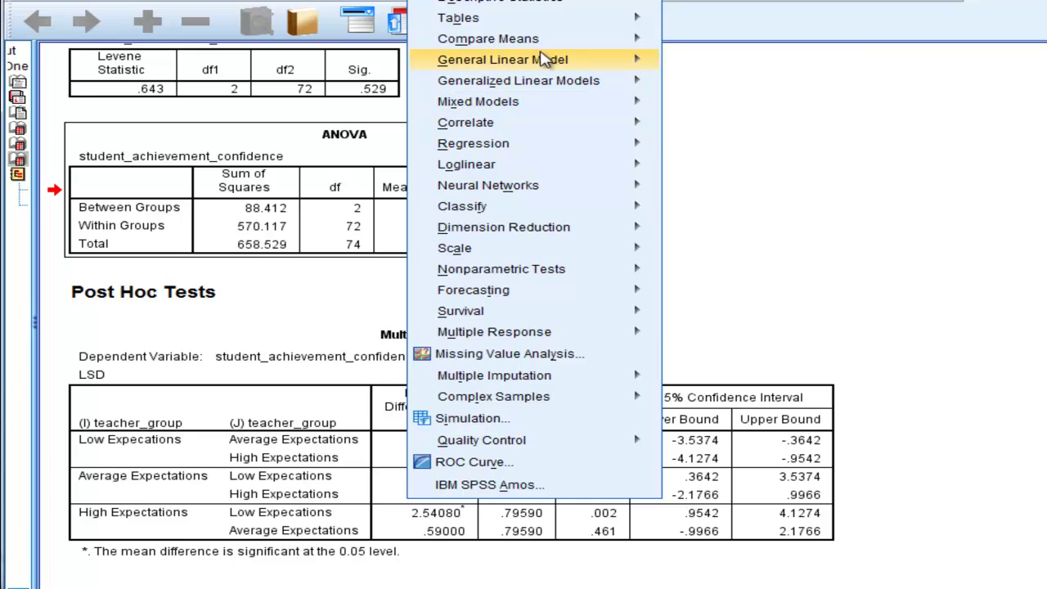
mouse_move(479, 39)
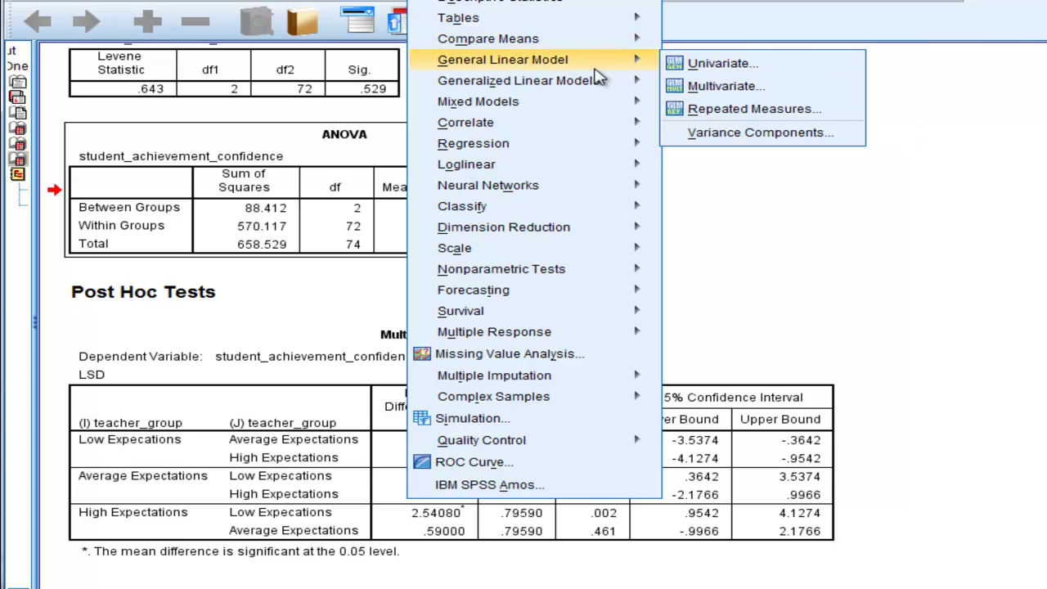
Run a Univariate ANOVA of student_achievement_confidence by teacher_group with estimates of effect size.
left_click(714, 63)
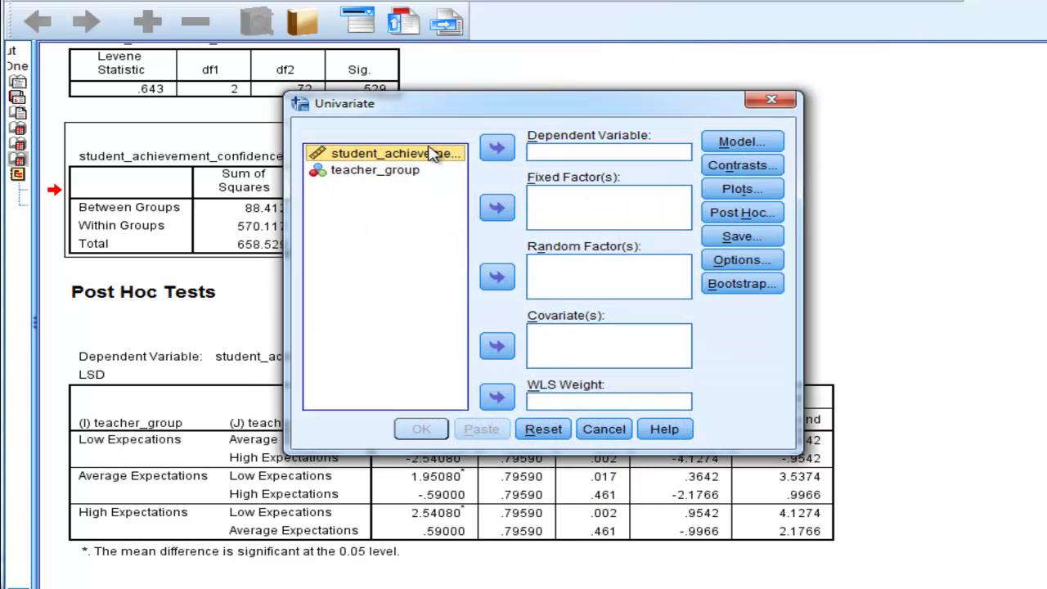
left_click(497, 147)
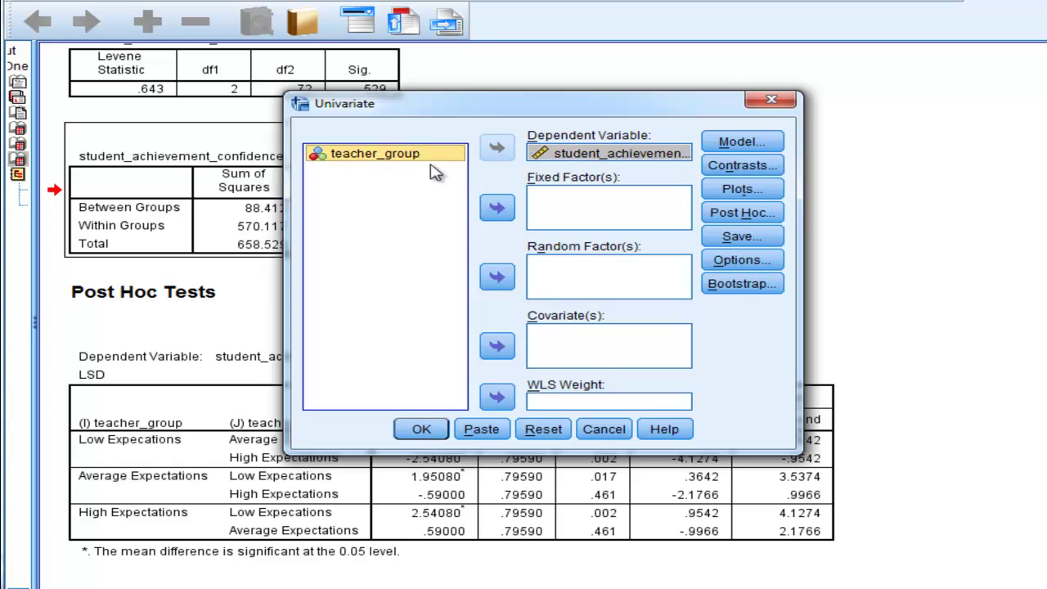
left_click(497, 208)
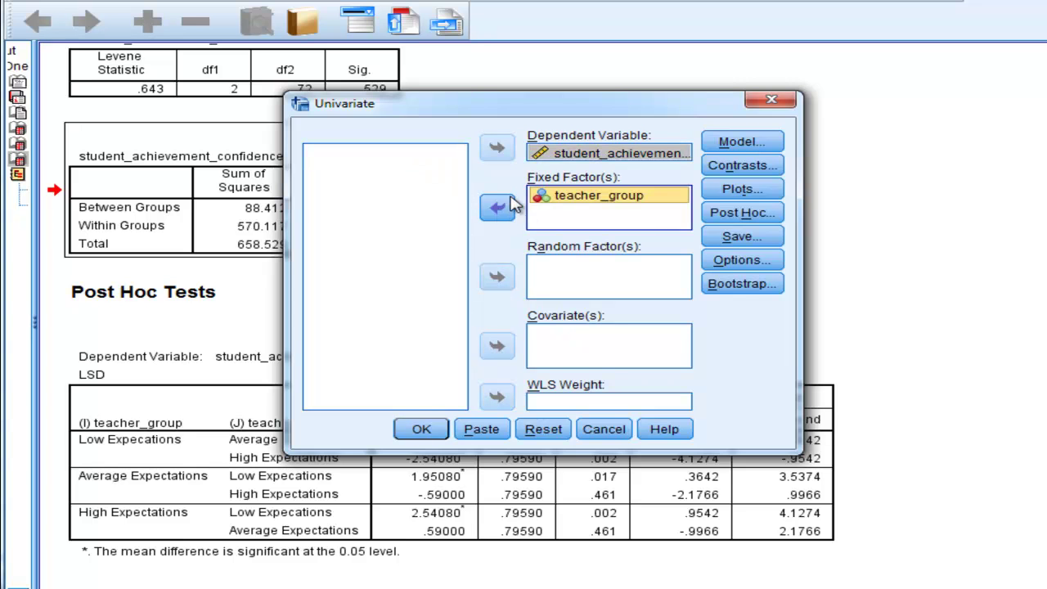
left_click(758, 266)
left_click(420, 347)
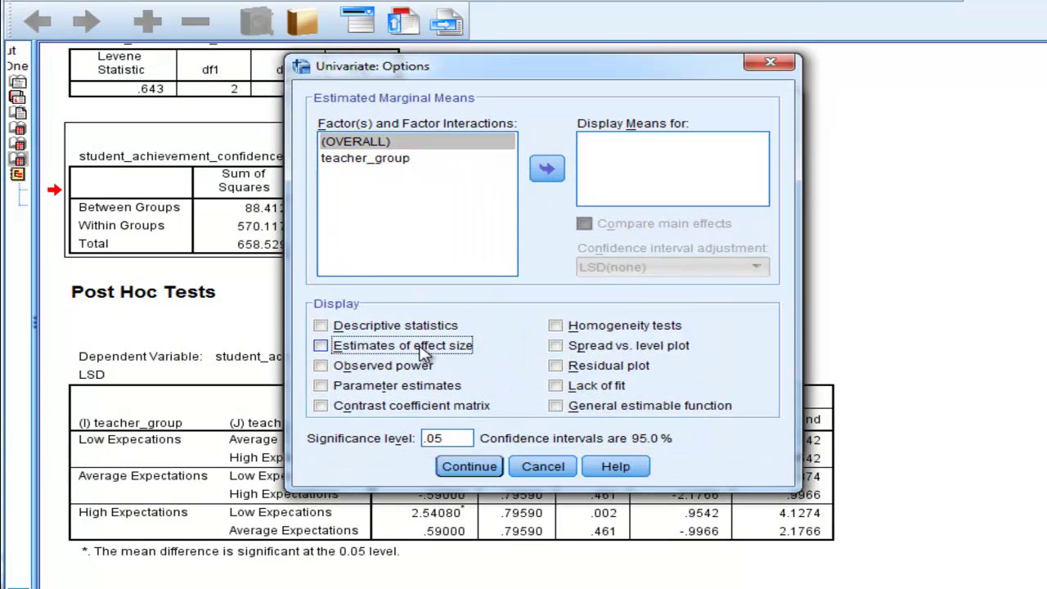
left_click(445, 468)
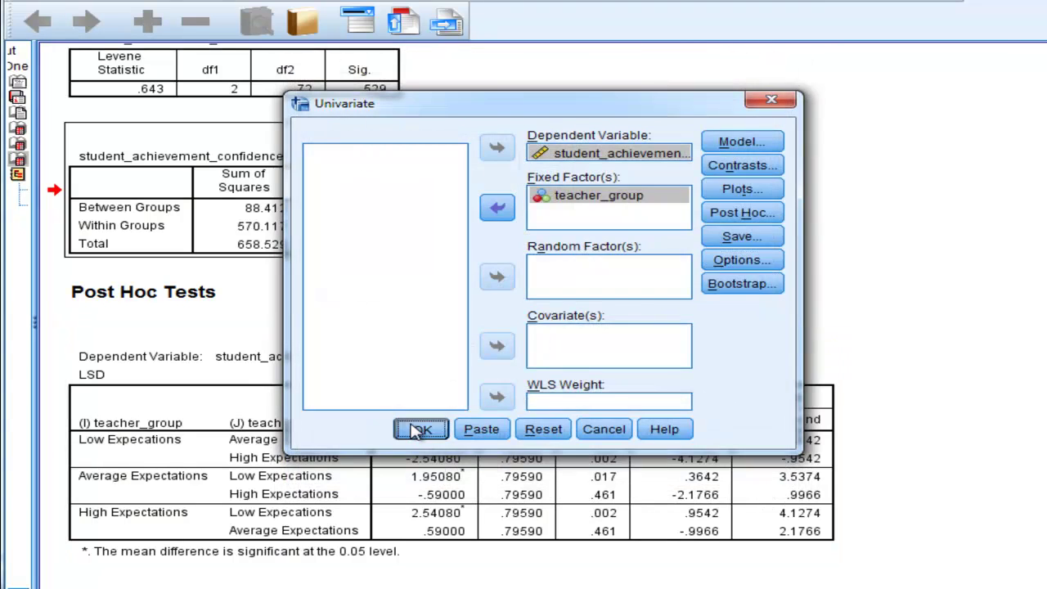
left_click(419, 430)
Check partial eta squared .134 in the Tests of Between-Subjects Effects table and return to Word.
scroll(424, 346, "down", 1)
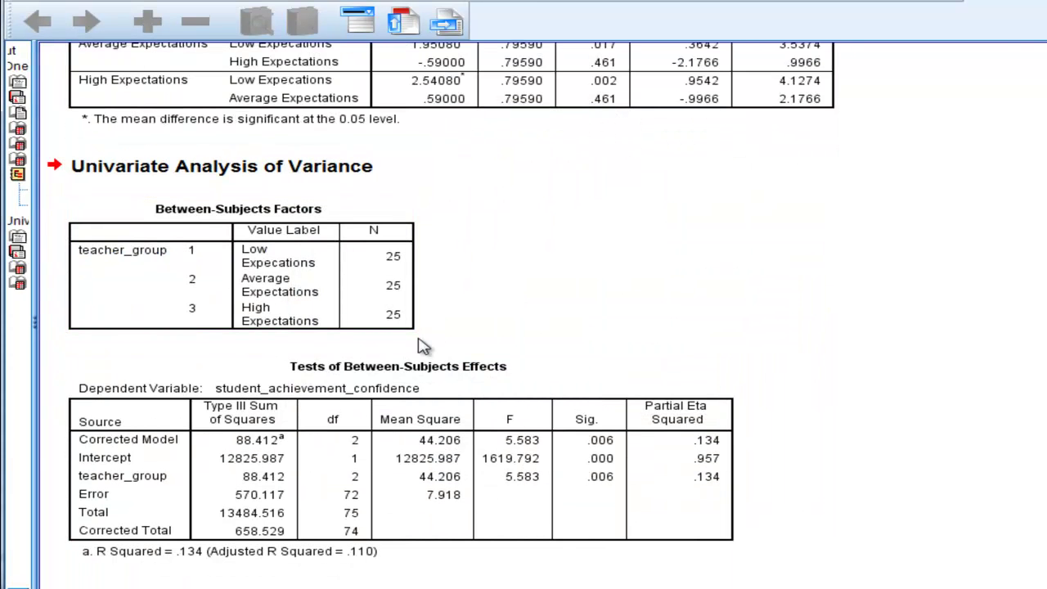
left_click(426, 360)
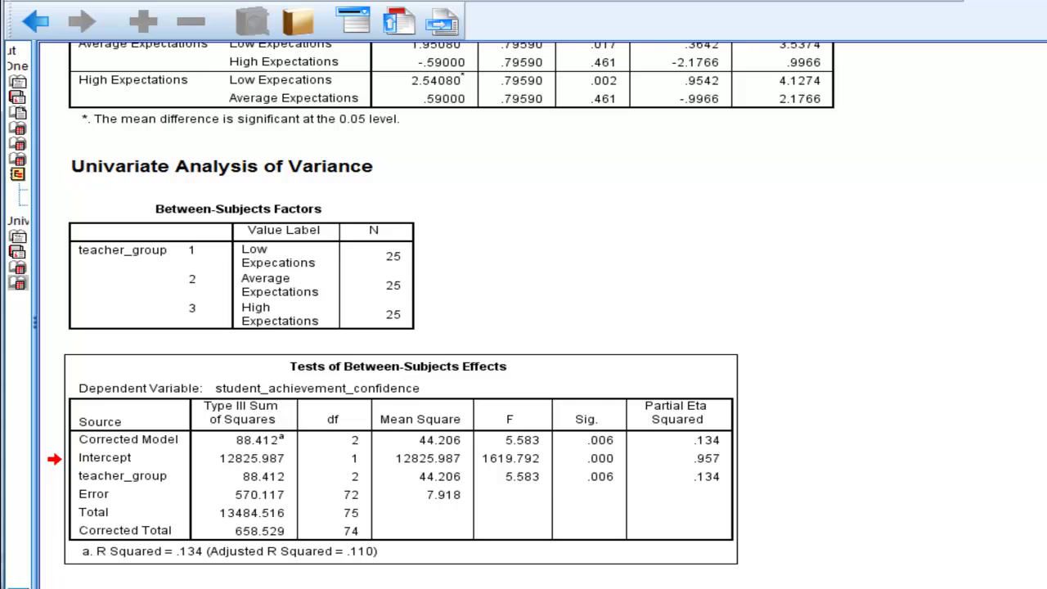
key("alt+Tab")
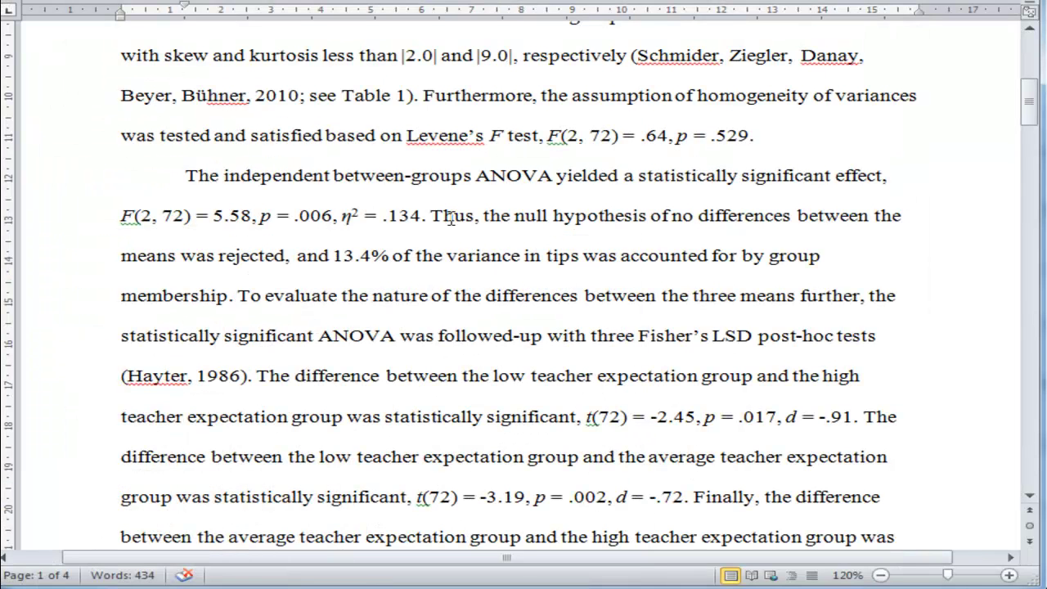
Replace the word 'tips' with 'student confidence' in the variance sentence.
left_click_drag(483, 217, 297, 269)
left_click(319, 256)
key("shift+Right")
key("shift+Right")
key("shift+Right")
key("shift+Right")
key("shift+Right")
key("shift+Right")
key("shift+Right")
key("shift+Right")
key("shift+Right")
key("shift+Right")
key("shift+Right")
key("shift+Right")
key("shift+Right")
key("shift+Right")
key("shift+Right")
key("shift+Right")
key("shift+Right")
key("shift+Right")
key("shift+Right")
key("shift+Right")
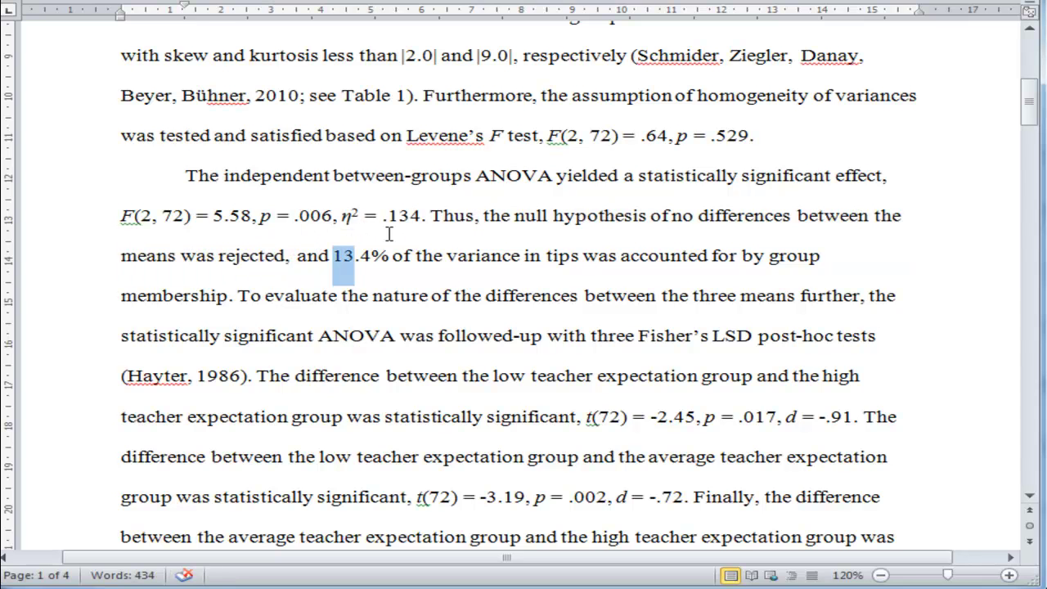
key("Right")
key("Right")
key("Right")
key("Right")
key("Right")
key("Right")
key("Right")
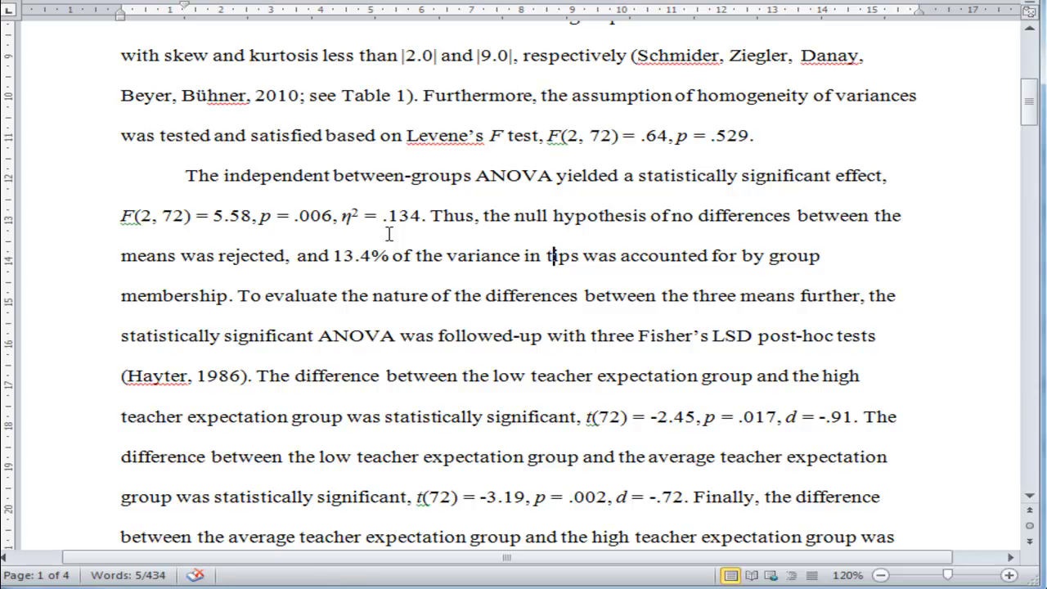
key("shift+Left")
key("shift+Left")
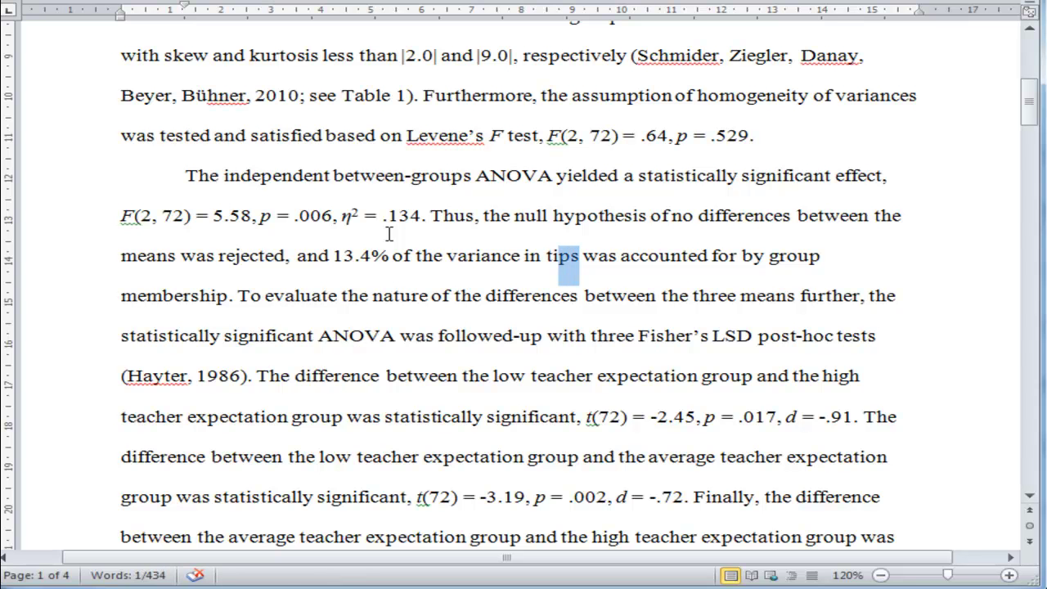
key("shift+Left")
key("shift+Left")
key("BackSpace")
type("teac")
key("BackSpace")
key("BackSpace")
key("BackSpace")
key("BackSpace")
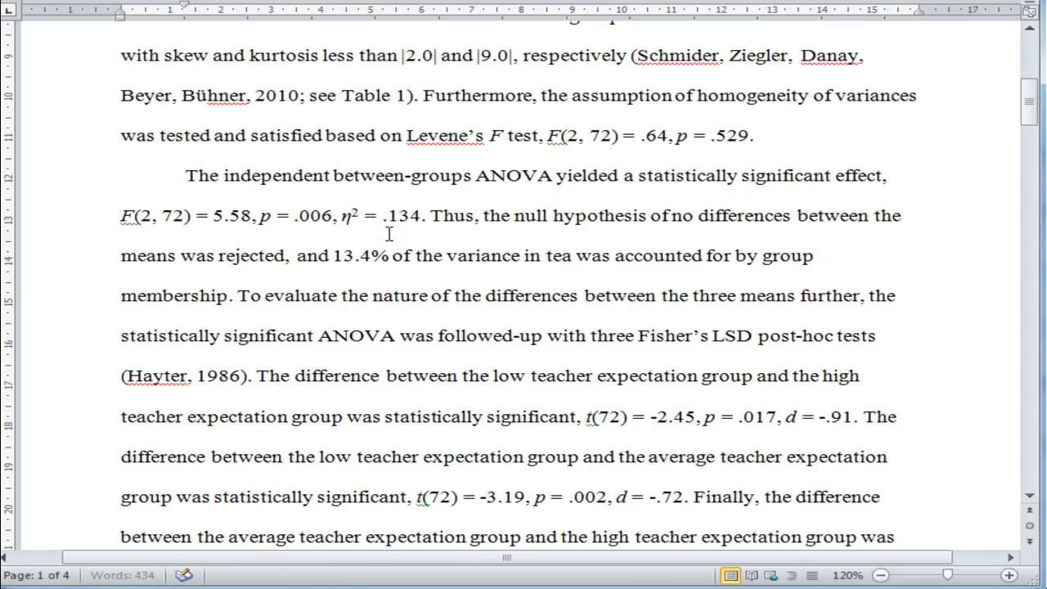
type("studyent")
key("BackSpace")
key("BackSpace")
key("BackSpace")
key("BackSpace")
type("ent conf")
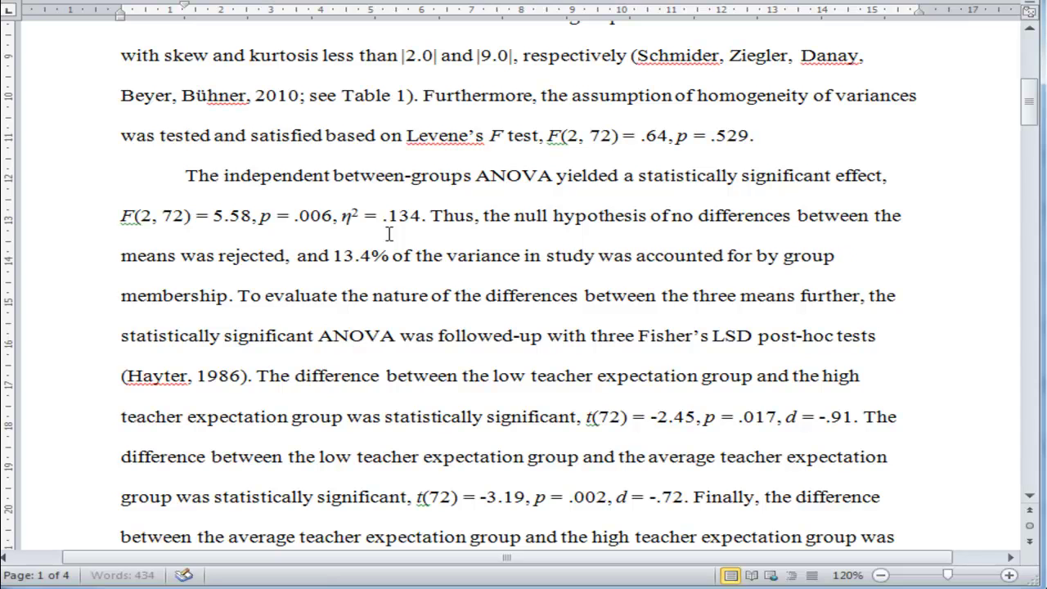
type("idence")
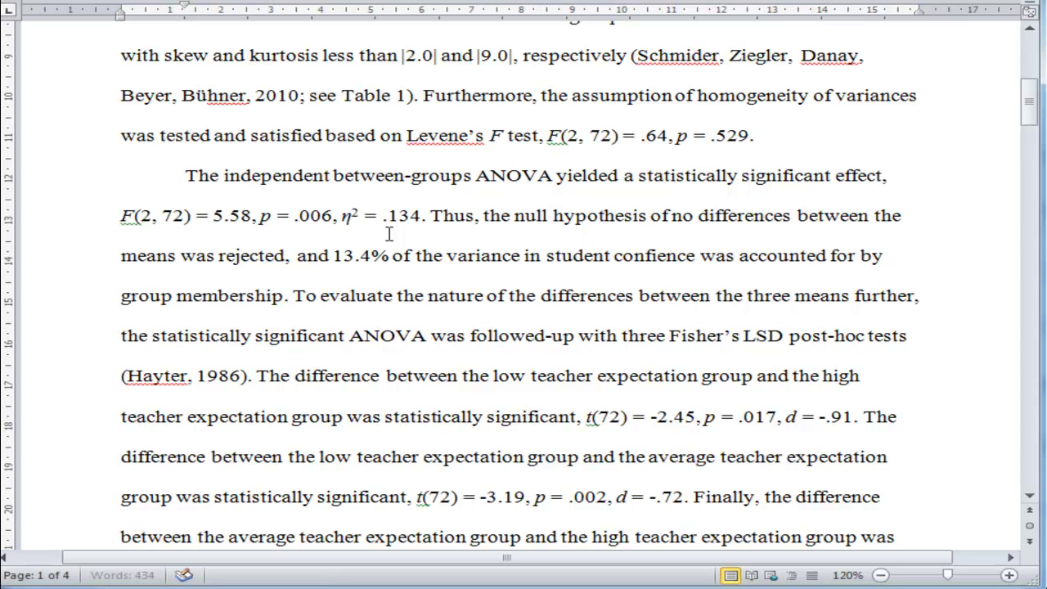
Add the missing 'd' and replace 'group membership' with 'teacher group'.
key("Right")
key("Right")
key("Right")
key("Right")
key("Right")
key("Right")
key("Right")
key("Right")
key("Right")
key("Right")
key("Right")
key("Right")
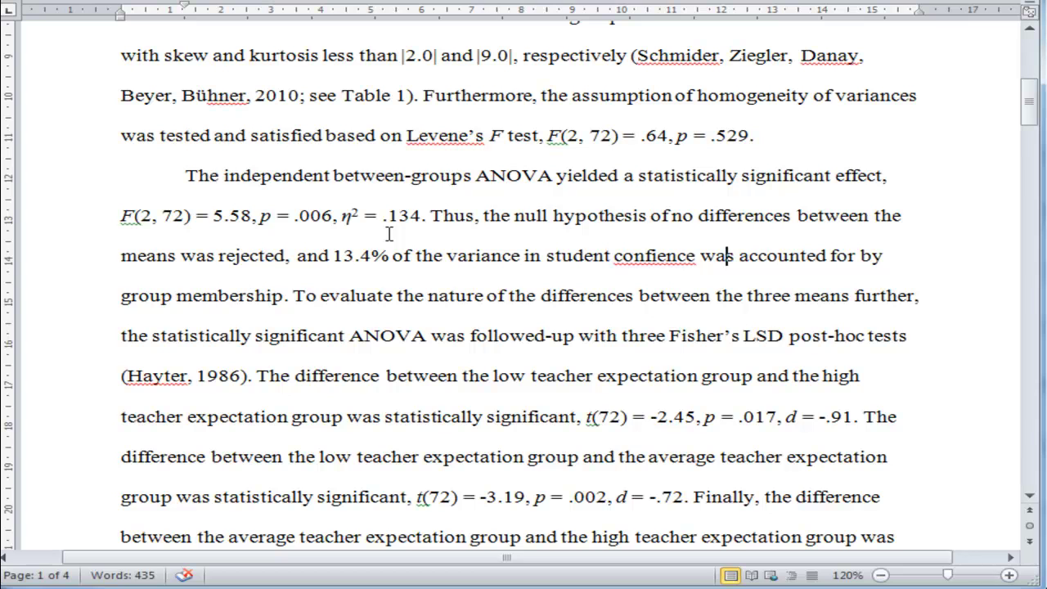
key("Left")
key("Left")
key("Left")
key("Left")
key("Left")
key("Left")
key("Left")
type("d")
key("Right")
key("Right")
key("Right")
key("Right")
key("Right")
key("Right")
key("Right")
key("Right")
key("Right")
key("Right")
key("Right")
key("Right")
key("Right")
key("Right")
key("Right")
key("Right")
key("Right")
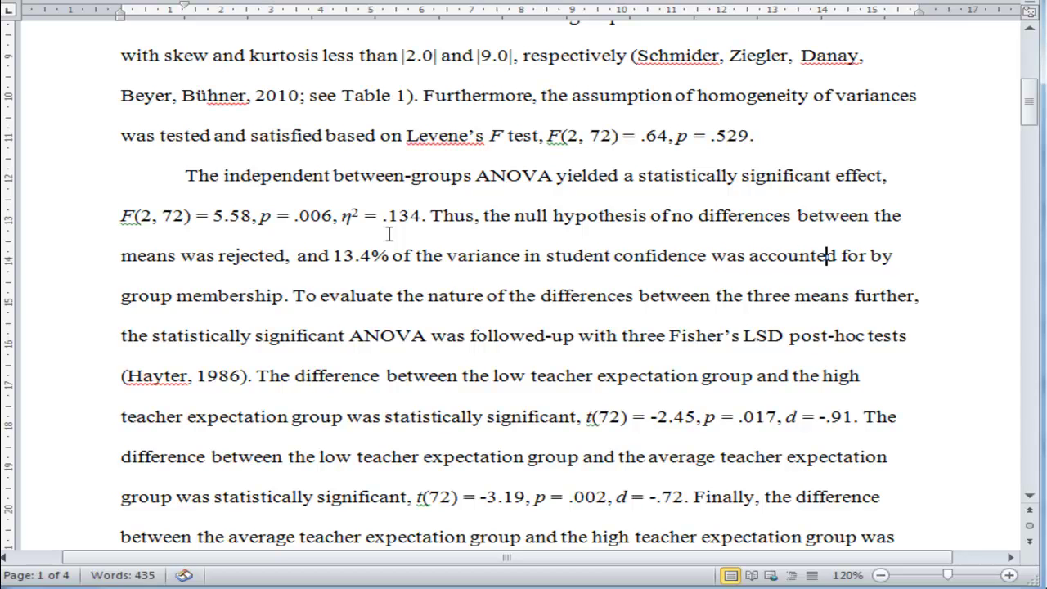
key("Right")
key("Right")
key("Right")
key("Right")
key("Right")
key("Right")
key("Right")
key("Right")
key("Right")
key("shift+Right")
key("shift+Right")
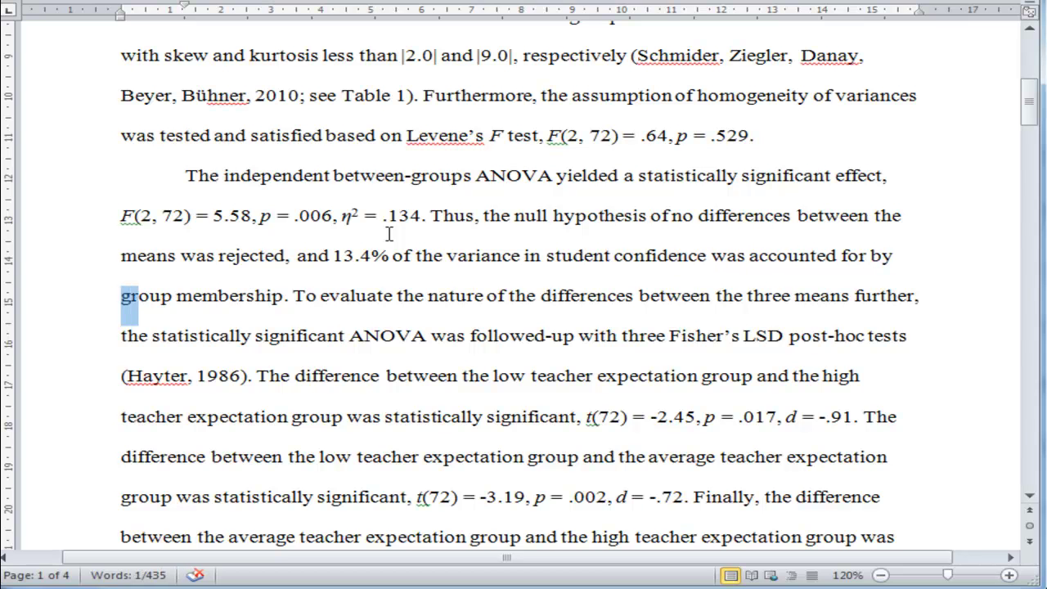
key("shift+Right")
key("shift+Right")
key("shift+Right")
key("shift+Right")
key("shift+Right")
key("shift+Right")
key("shift+Right")
key("shift+Right")
key("shift+Right")
key("shift+Right")
key("shift+Right")
key("shift+Right")
key("shift+Right")
key("shift+Right")
type("teach")
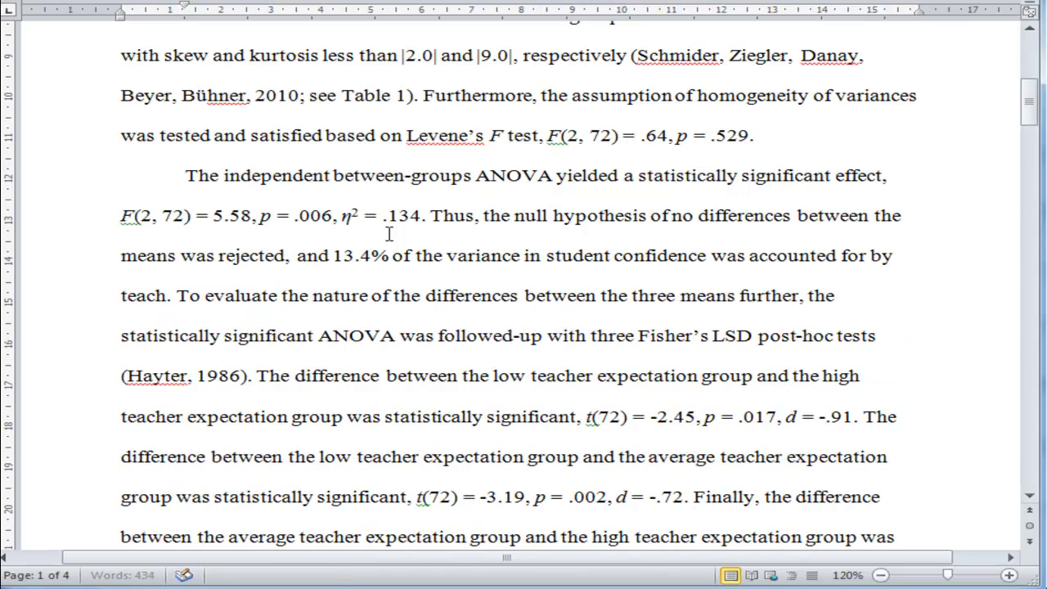
type("er group")
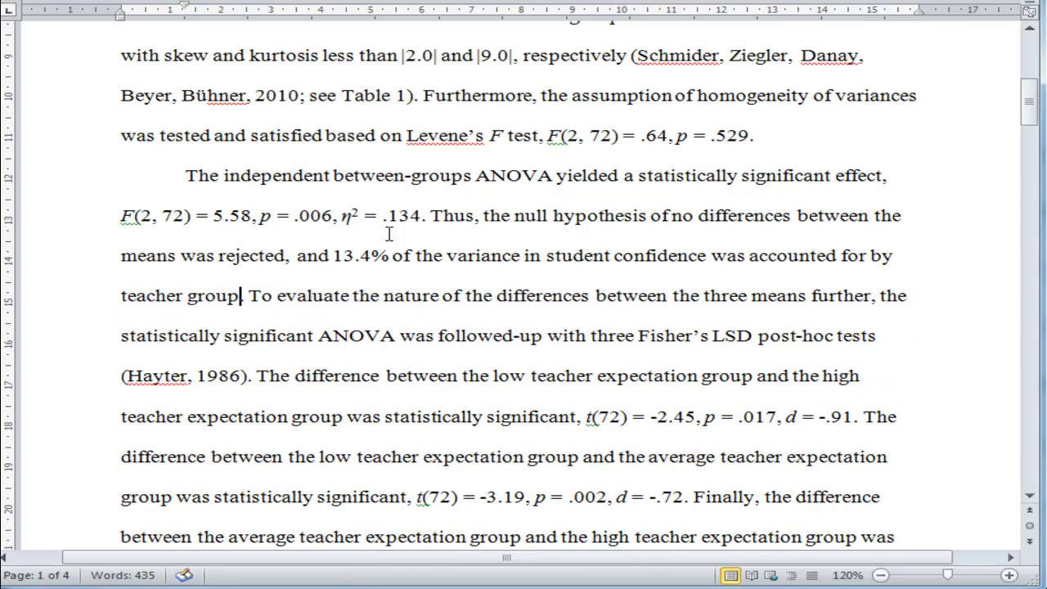
key("Right")
key("Right")
key("Right")
left_click(363, 256)
left_click_drag(363, 255, 335, 257)
left_click(393, 257)
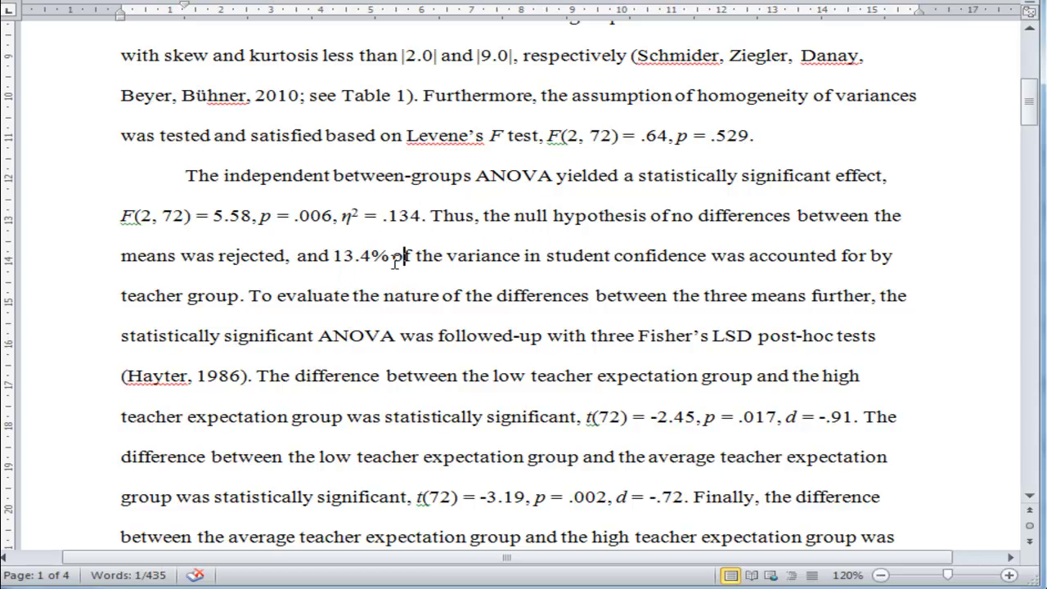
left_click(246, 296)
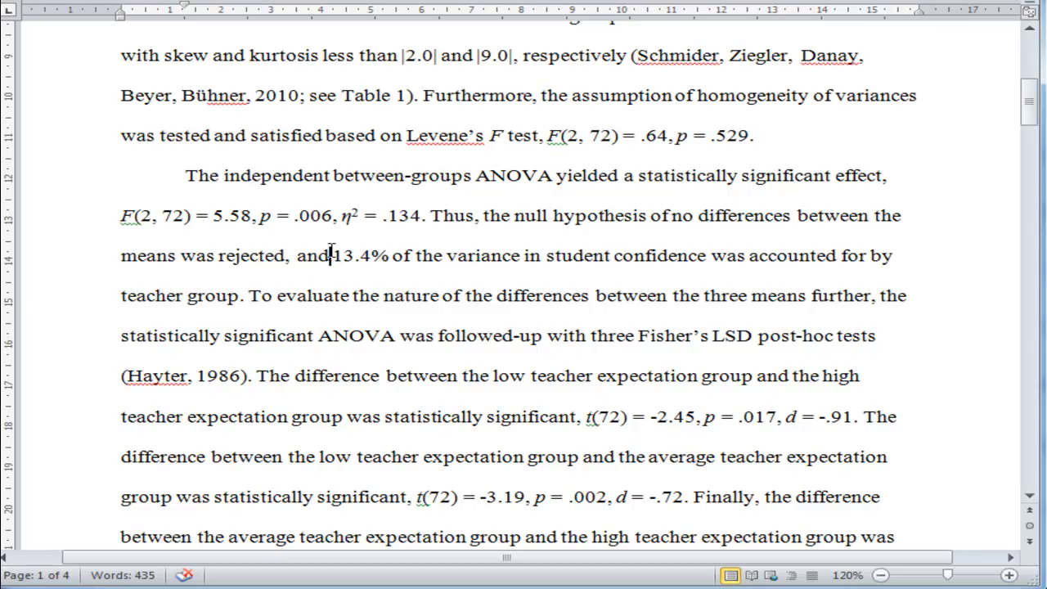
left_click_drag(335, 257, 368, 258)
left_click(350, 296)
key("shift+Right")
key("shift+Right")
key("shift+Right")
key("shift+Right")
key("shift+Right")
key("shift+Right")
key("shift+Right")
key("shift+Right")
key("shift+Right")
key("shift+Right")
key("shift+Right")
key("shift+Right")
key("shift+Right")
key("shift+Right")
key("shift+Right")
key("shift+Right")
key("shift+Right")
key("shift+Right")
key("shift+Right")
key("shift+Right")
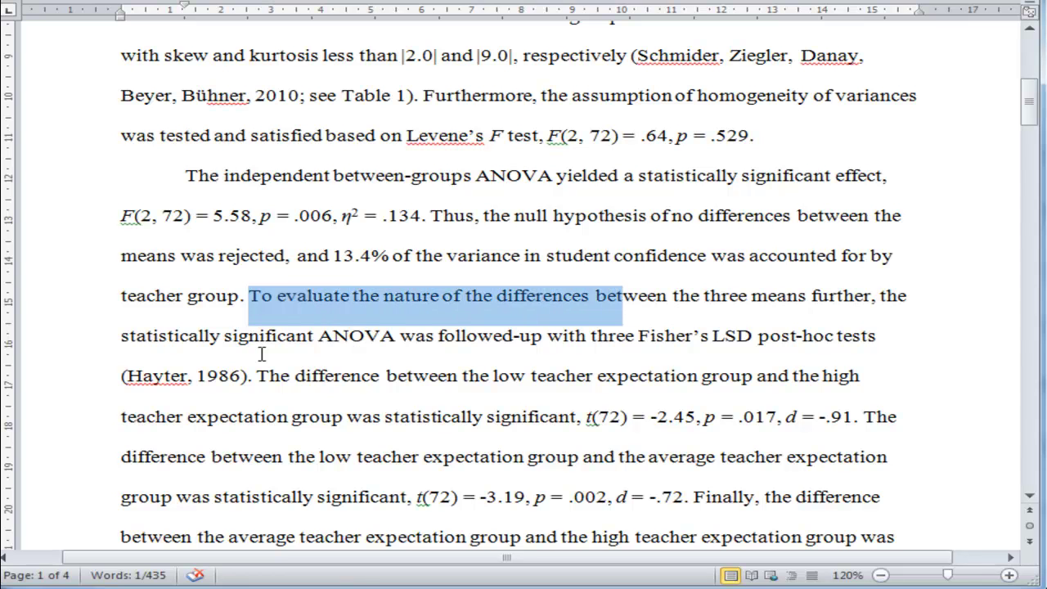
key("shift+Right")
key("shift+Right")
key("shift+Right")
key("shift+Right")
key("shift+Right")
key("shift+Right")
key("shift+Right")
key("shift+Right")
key("shift+Right")
key("shift+Right")
key("shift+Right")
key("shift+Right")
key("shift+Right")
key("shift+Right")
key("shift+Right")
key("shift+Right")
key("shift+Right")
key("shift+Right")
key("shift+Right")
key("shift+Right")
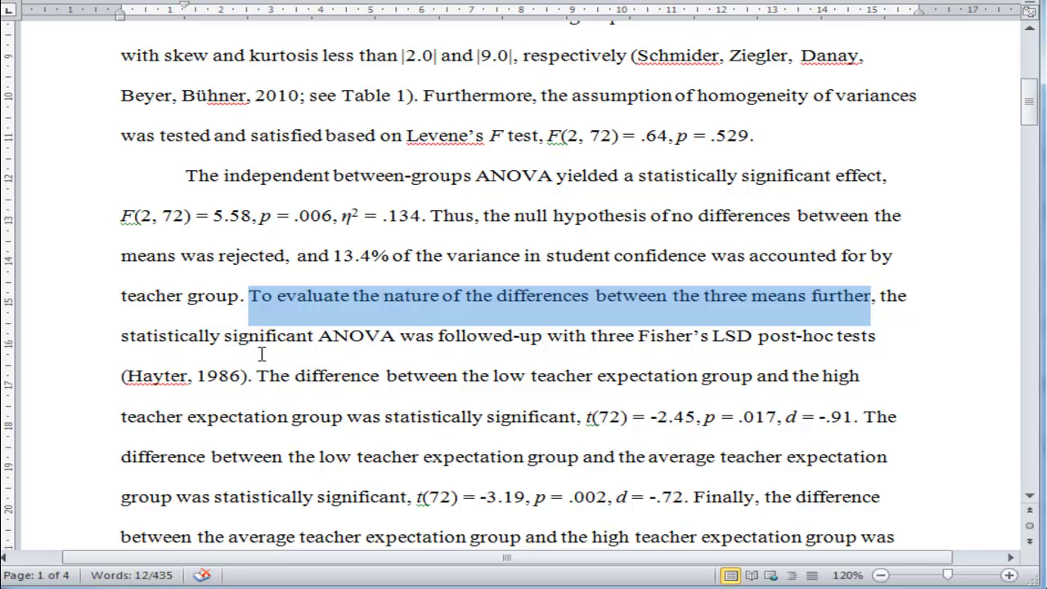
key("Right")
key("Right")
key("Right")
key("shift+Right")
key("shift+Right")
key("shift+Right")
key("shift+Right")
key("shift+Right")
key("shift+Right")
key("shift+Right")
key("shift+Right")
key("shift+Right")
key("shift+Right")
key("shift+Right")
key("shift+Right")
key("shift+Right")
key("shift+Right")
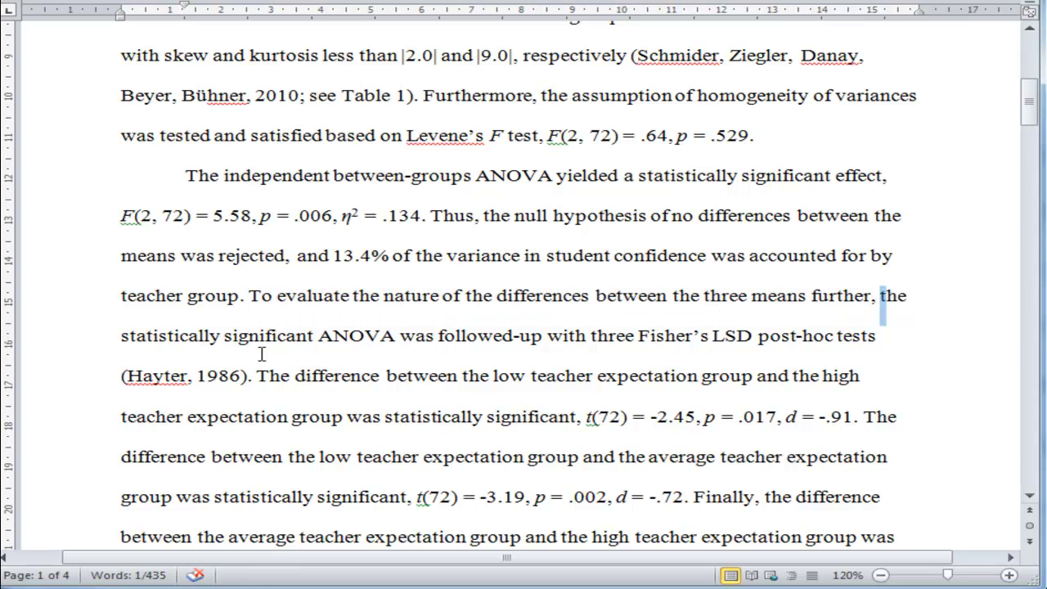
key("shift+Right")
key("shift+Right")
key("shift+Right")
key("shift+Right")
key("shift+Right")
key("shift+Right")
key("shift+Right")
key("shift+Right")
key("shift+Right")
key("shift+Right")
key("shift+Right")
key("shift+Right")
key("shift+Right")
key("shift+Right")
key("shift+Right")
key("shift+Right")
key("shift+Right")
key("shift+Right")
key("shift+Right")
key("shift+Right")
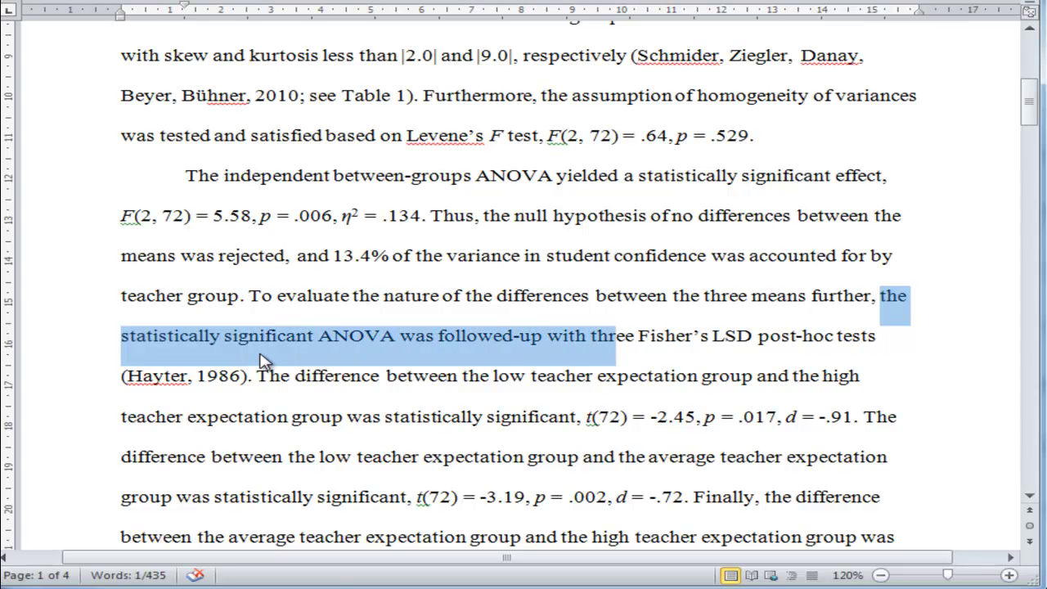
key("shift+Right")
key("shift+Right")
key("Right")
key("Right")
key("Right")
key("Right")
key("Right")
key("Right")
key("Right")
key("Right")
key("Right")
key("Right")
key("Right")
key("Right")
key("Right")
key("Right")
key("Right")
key("Right")
key("Right")
key("Right")
key("Right")
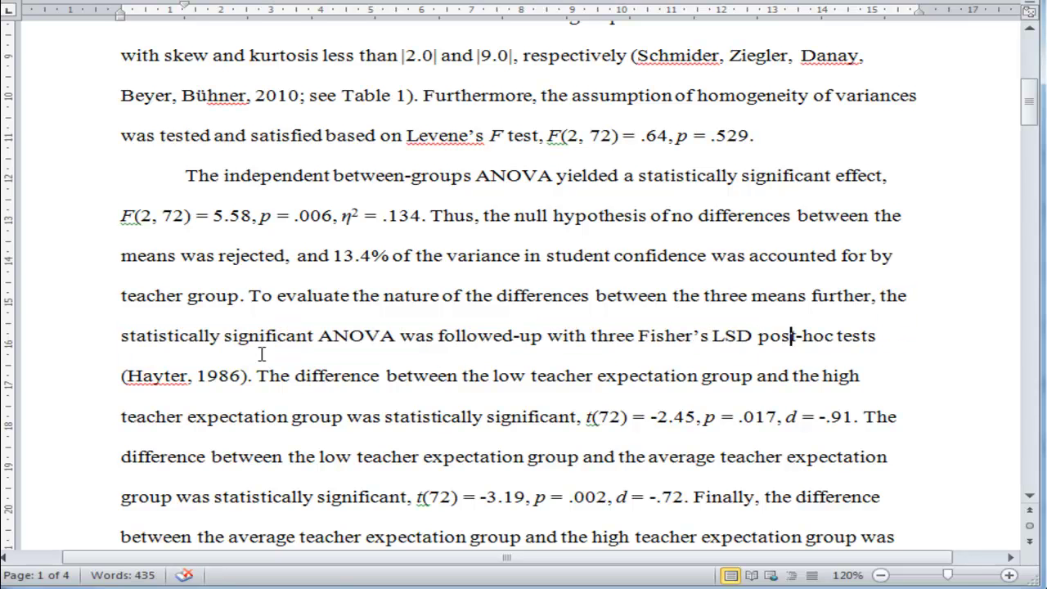
key("Left")
key("shift+Right")
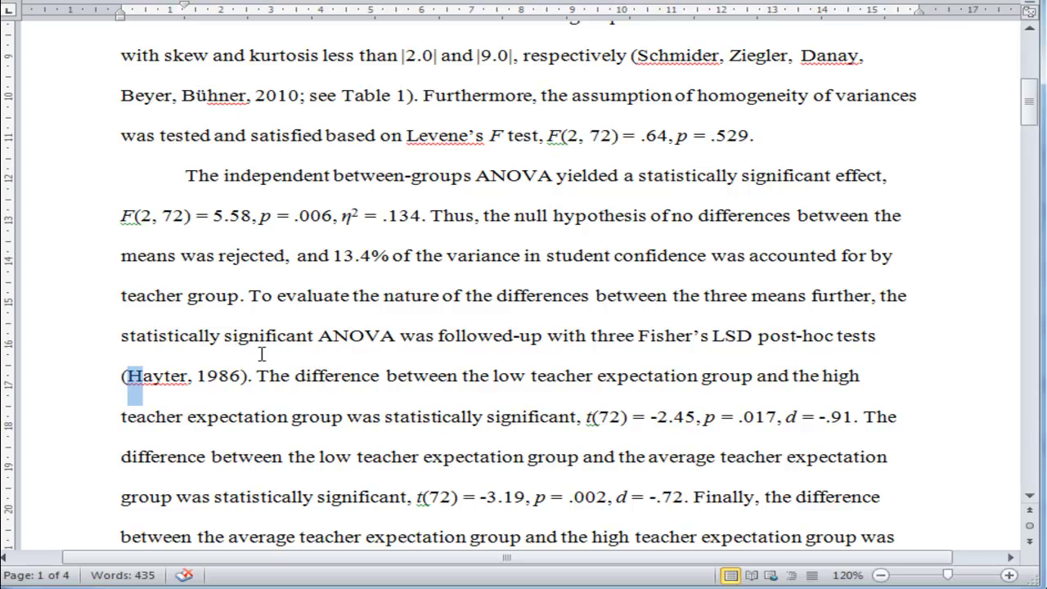
key("shift+Right")
key("shift+Right")
key("shift+Right")
key("shift+Right")
key("shift+Right")
key("shift+Right")
key("shift+Right")
key("shift+Right")
key("shift+Right")
key("shift+Right")
key("shift+Right")
key("shift+Right")
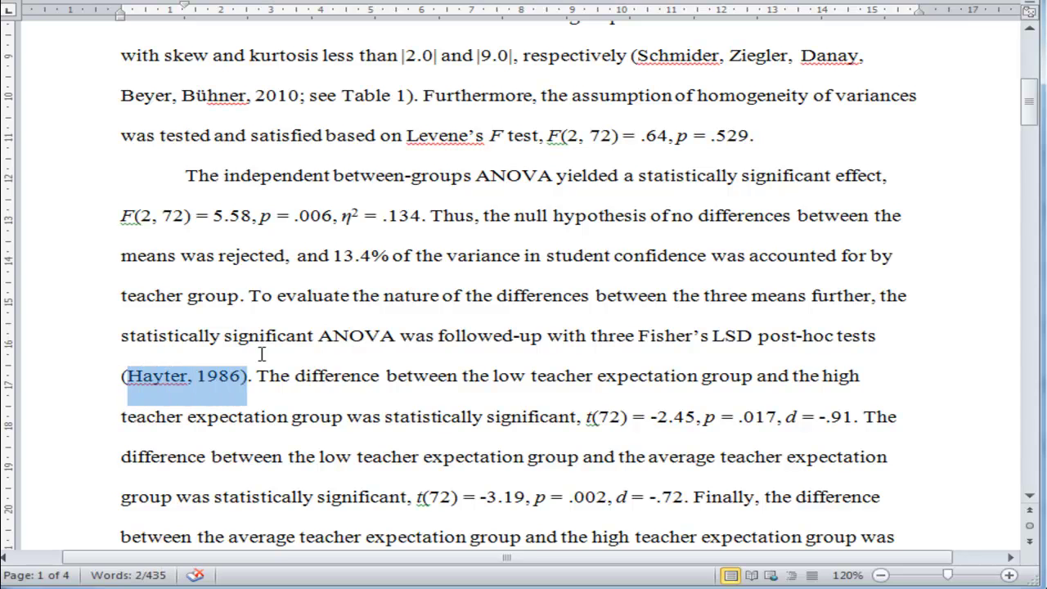
left_click(381, 335)
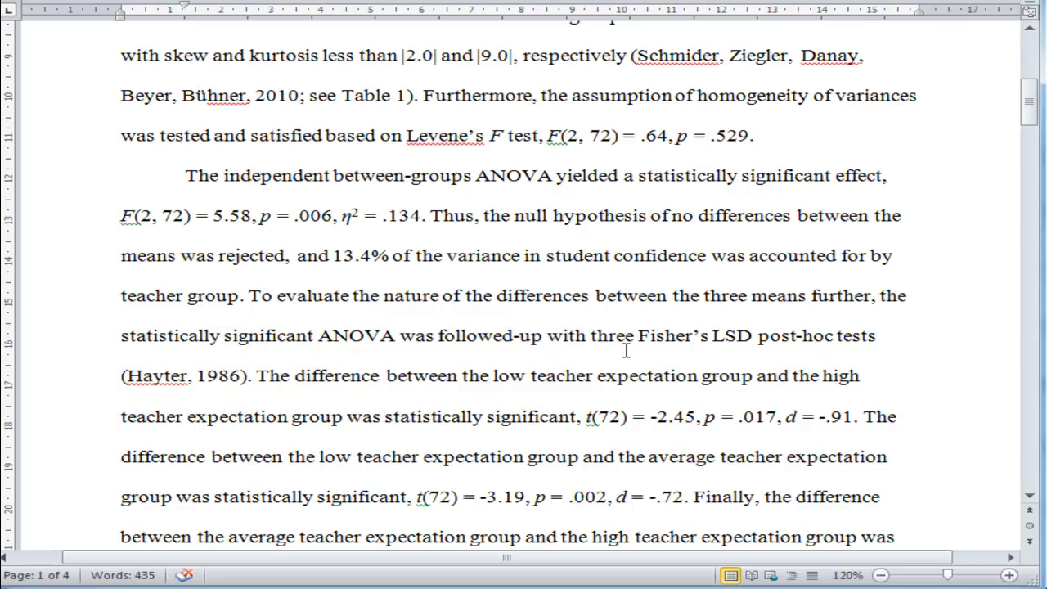
left_click_drag(639, 337, 751, 355)
left_click(592, 339)
left_click_drag(639, 337, 746, 350)
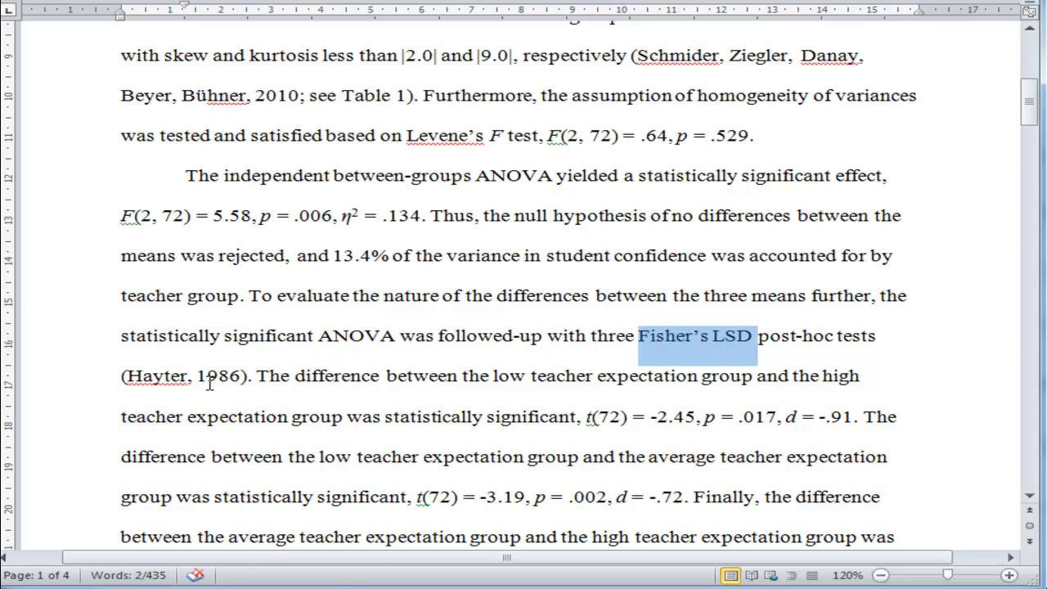
left_click(256, 375)
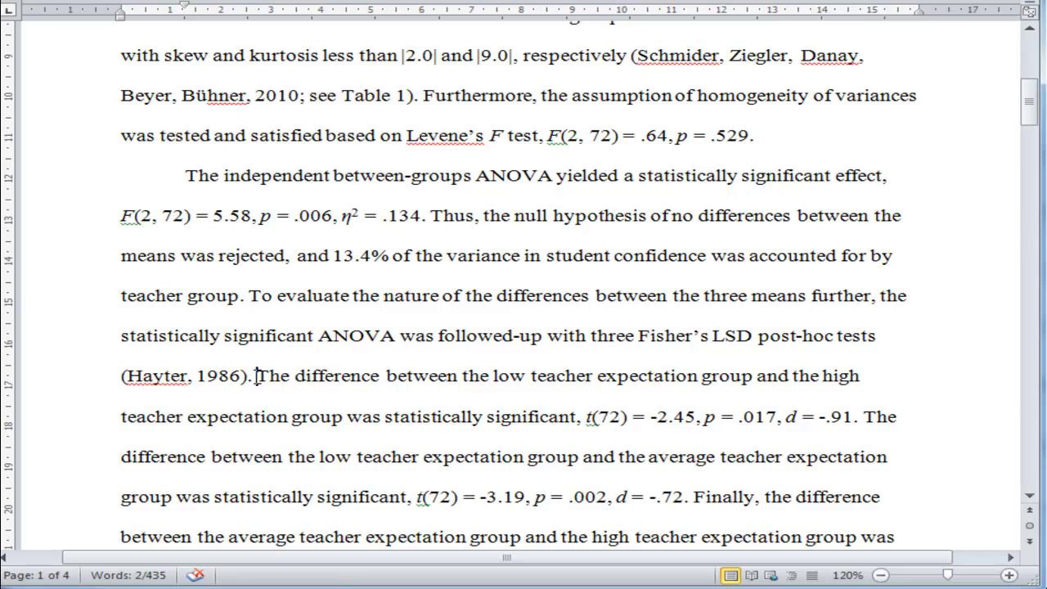
left_click_drag(263, 378, 650, 384)
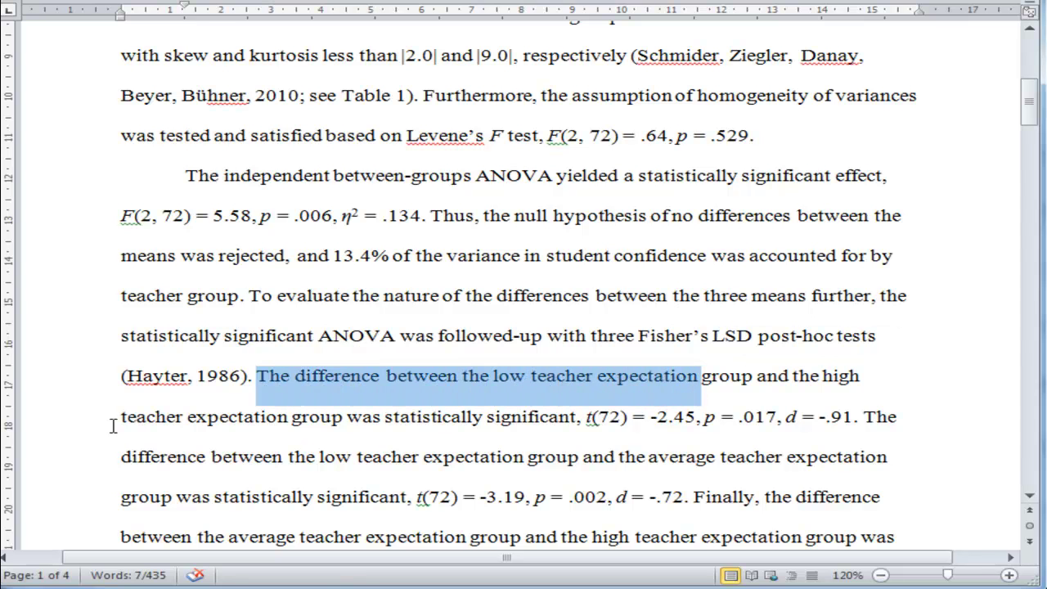
left_click_drag(116, 417, 577, 419)
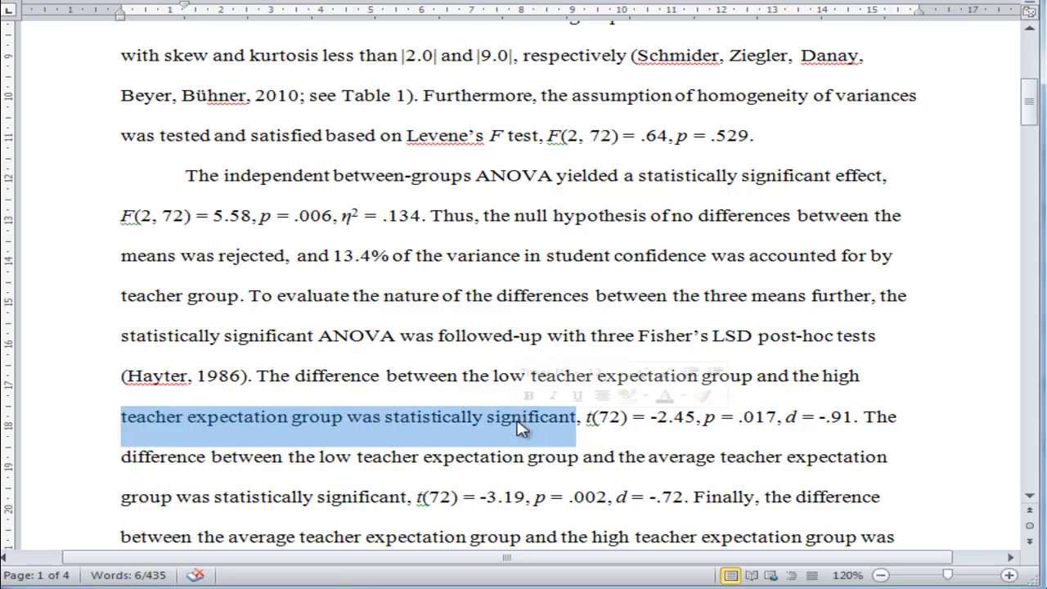
left_click(592, 419)
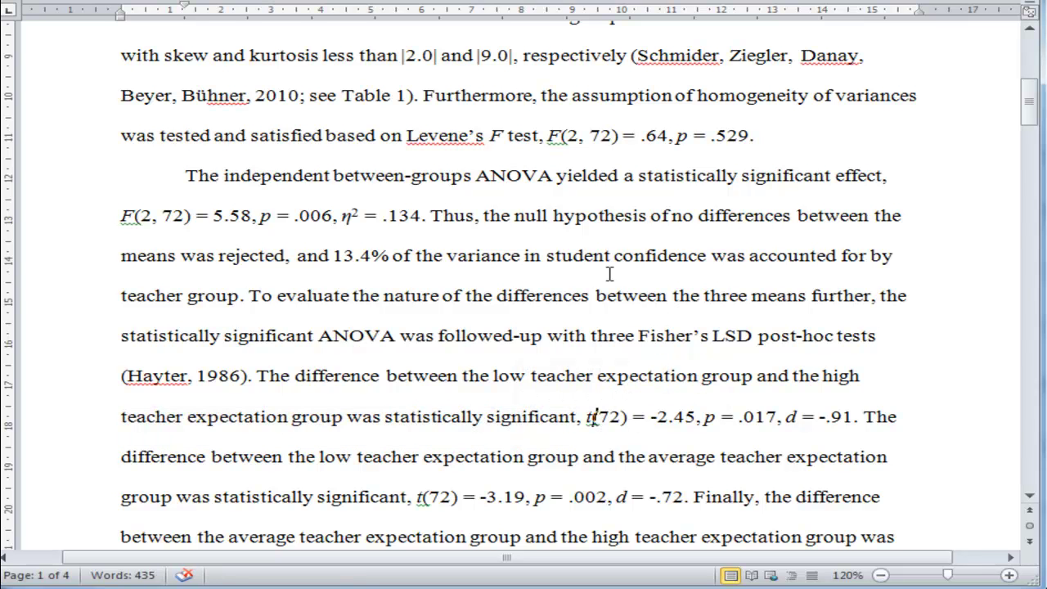
key("Right")
key("Right")
key("Right")
key("Right")
key("Right")
key("shift+Right")
key("shift+Right")
key("shift+Right")
key("shift+Right")
key("shift+Right")
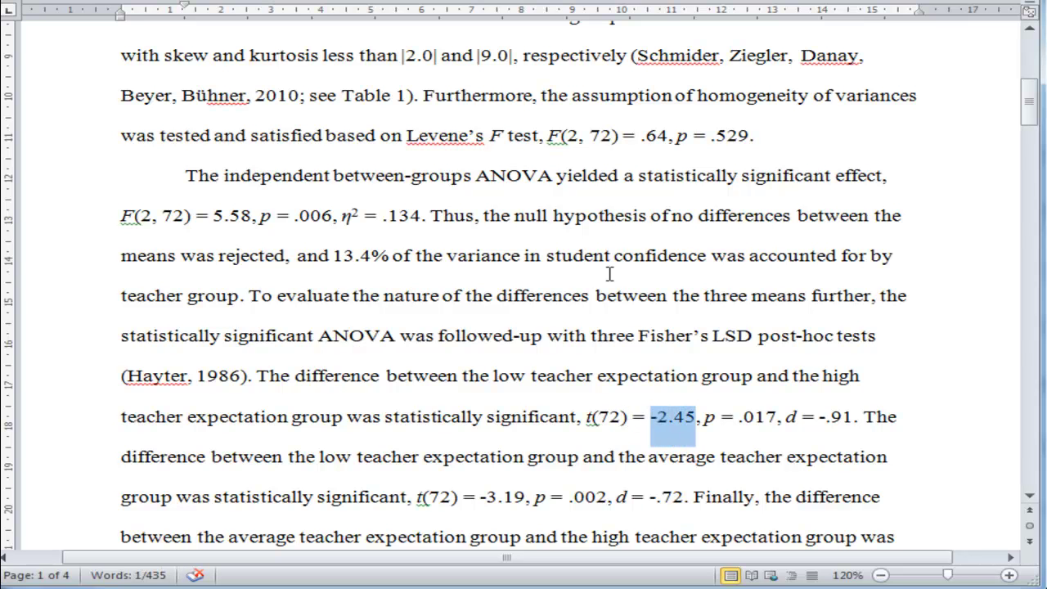
key("Right")
key("Right")
key("Right")
key("Right")
key("Right")
key("Right")
key("Right")
key("Right")
key("Right")
key("Right")
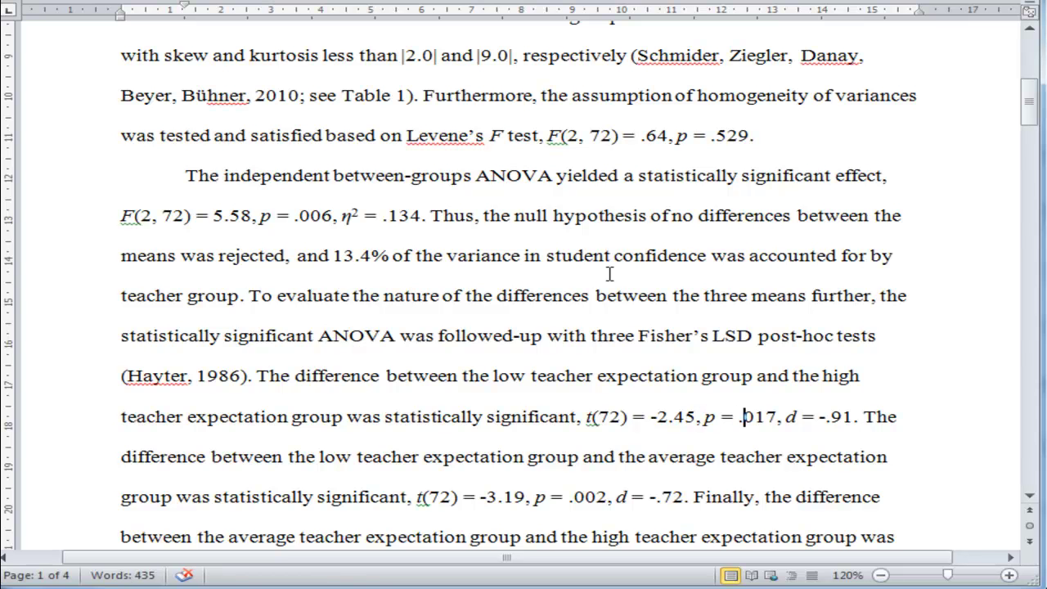
key("Right")
key("Right")
key("Right")
key("Right")
key("Right")
key("Right")
key("Right")
key("Right")
key("Right")
key("Right")
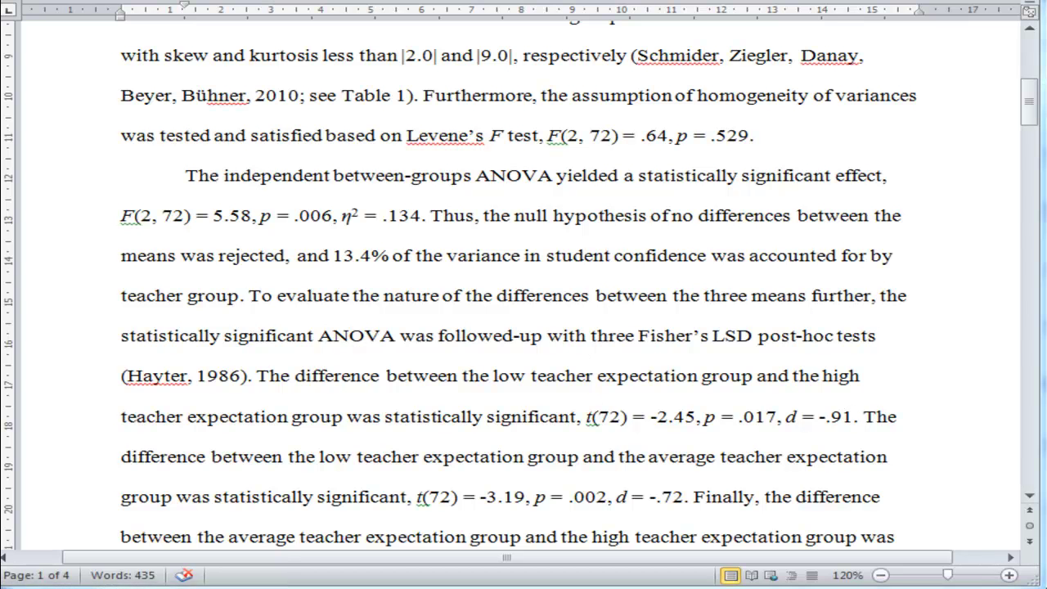
Select the LSD Multiple Comparisons table under Post Hoc Tests in the SPSS output.
key("alt+Tab")
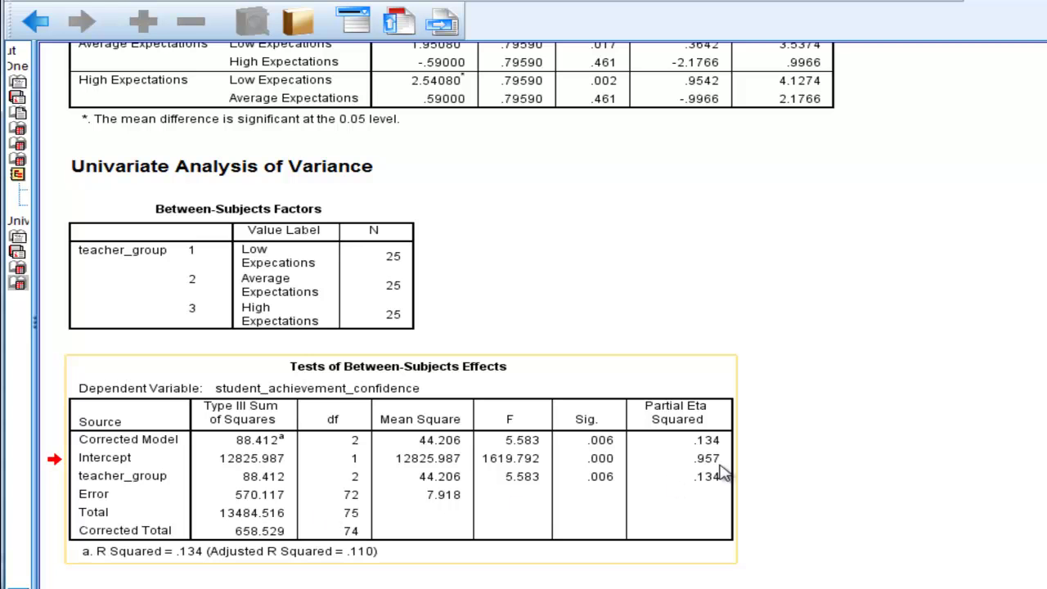
scroll(417, 291, "up", 5)
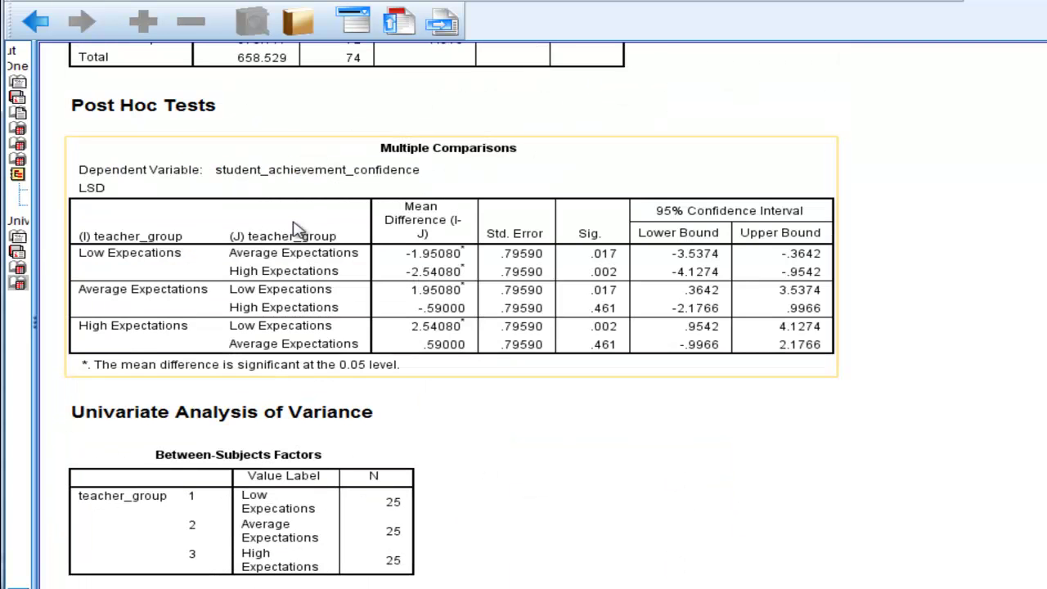
left_click(296, 230)
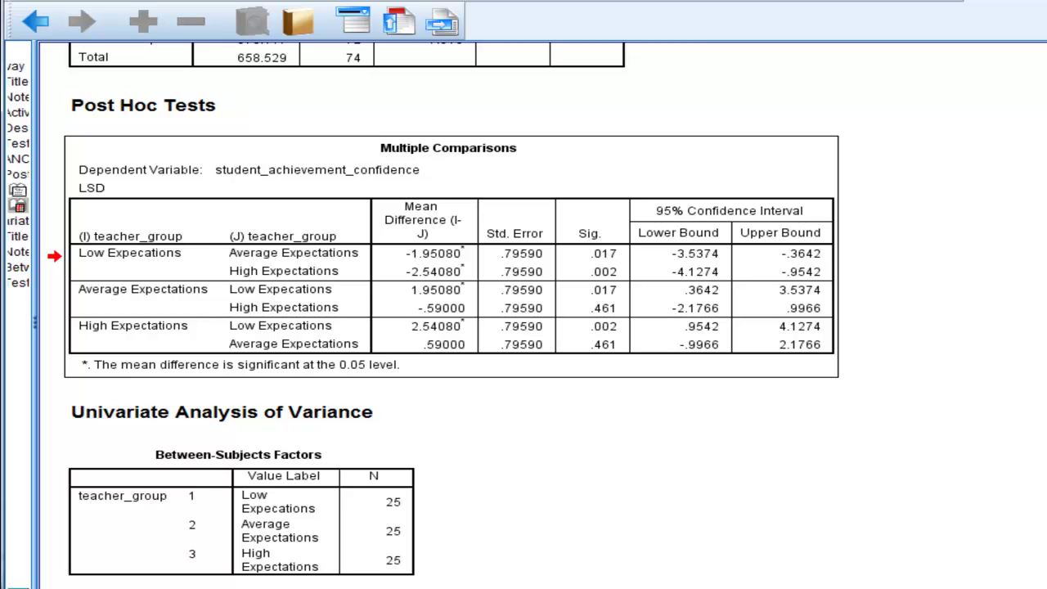
Start a One-Way ANOVA from Analyze > Compare Means and open its Contrasts settings.
left_click(434, 1)
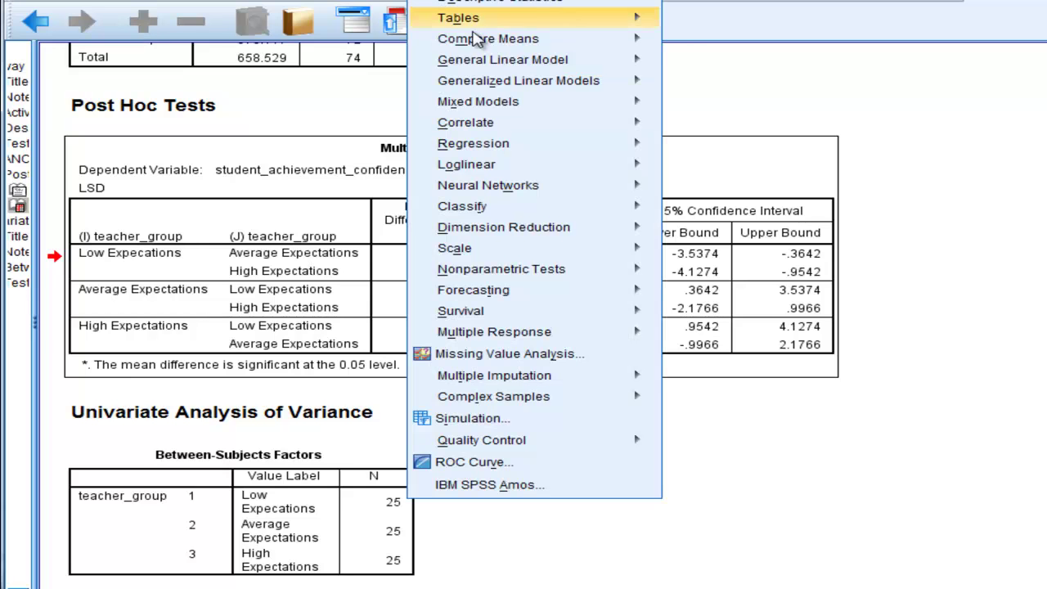
mouse_move(495, 45)
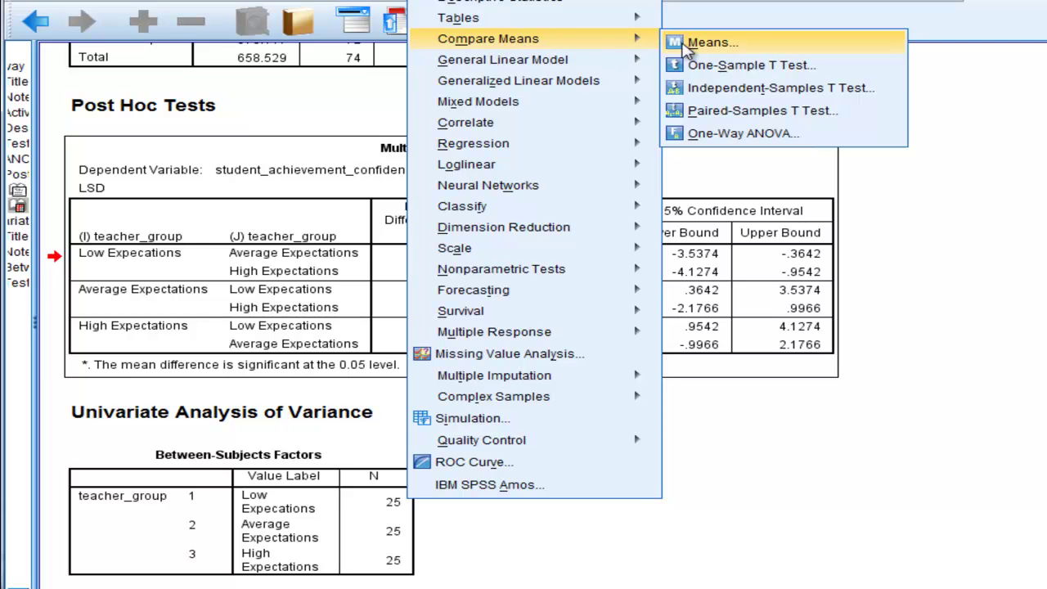
left_click(708, 133)
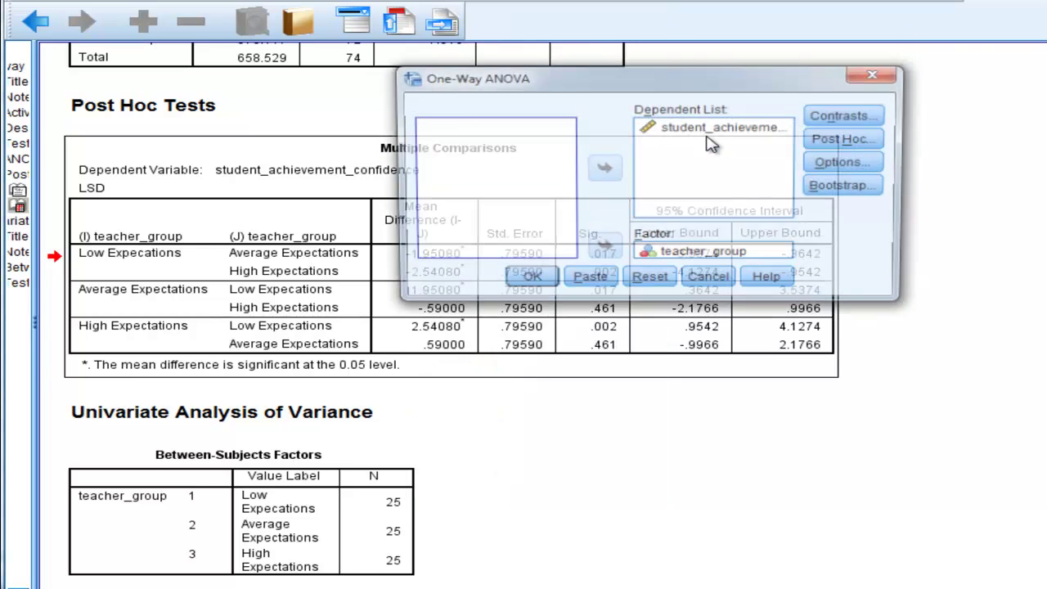
left_click(834, 116)
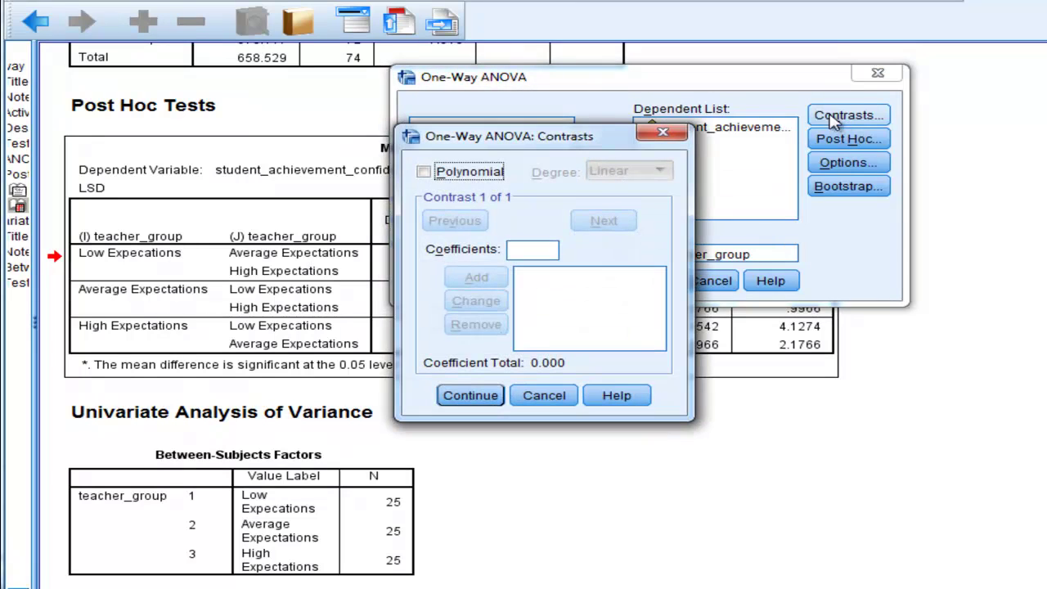
Enter contrast coefficients -1, 0, 1 for the low, average and high groups and confirm.
left_click(513, 250)
type("-")
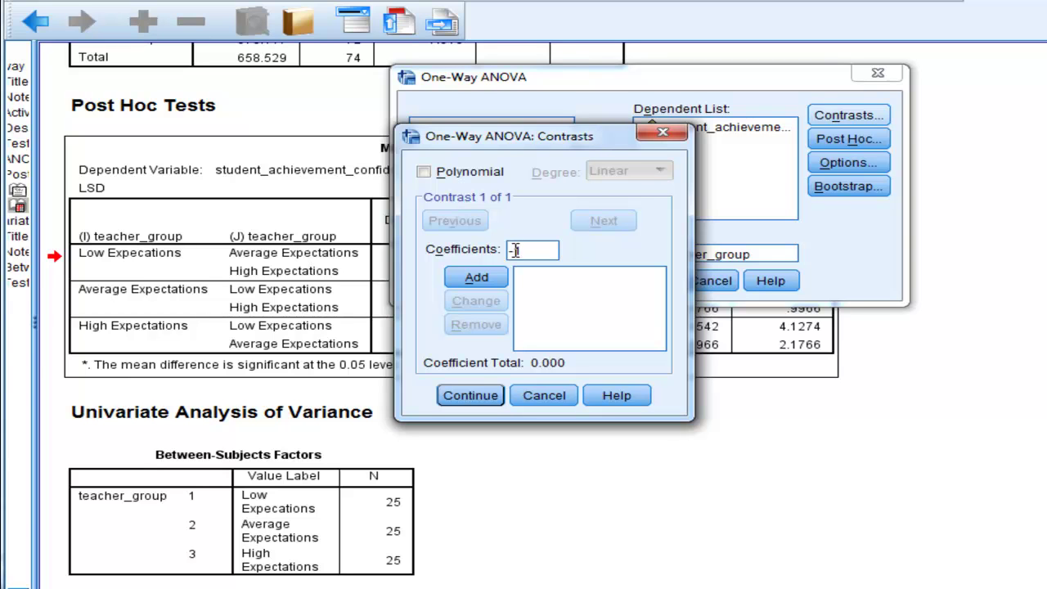
type("1")
left_click(500, 277)
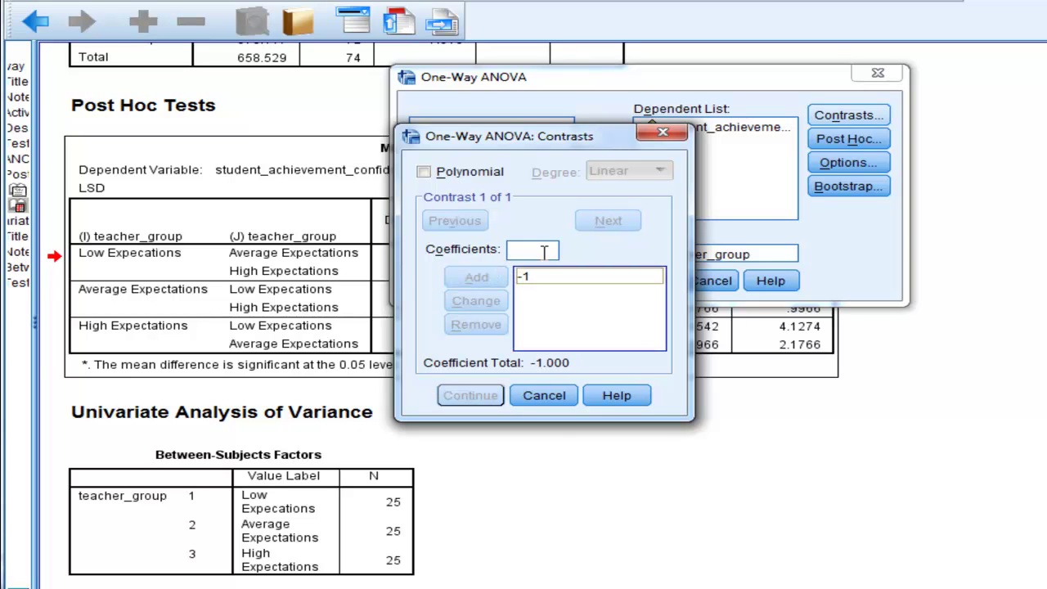
type("0")
left_click(487, 278)
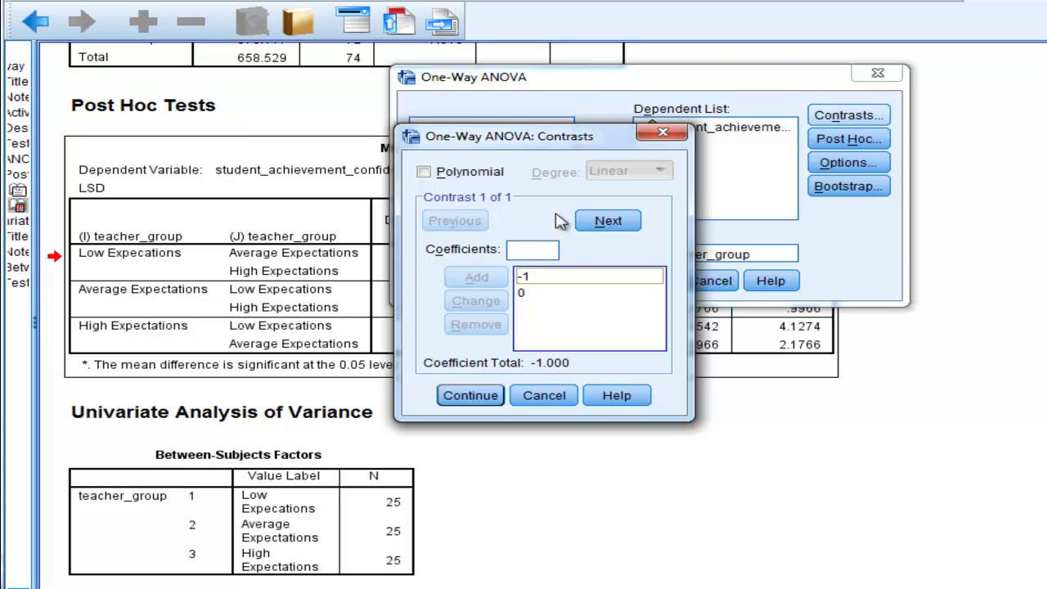
left_click(556, 256)
type("1")
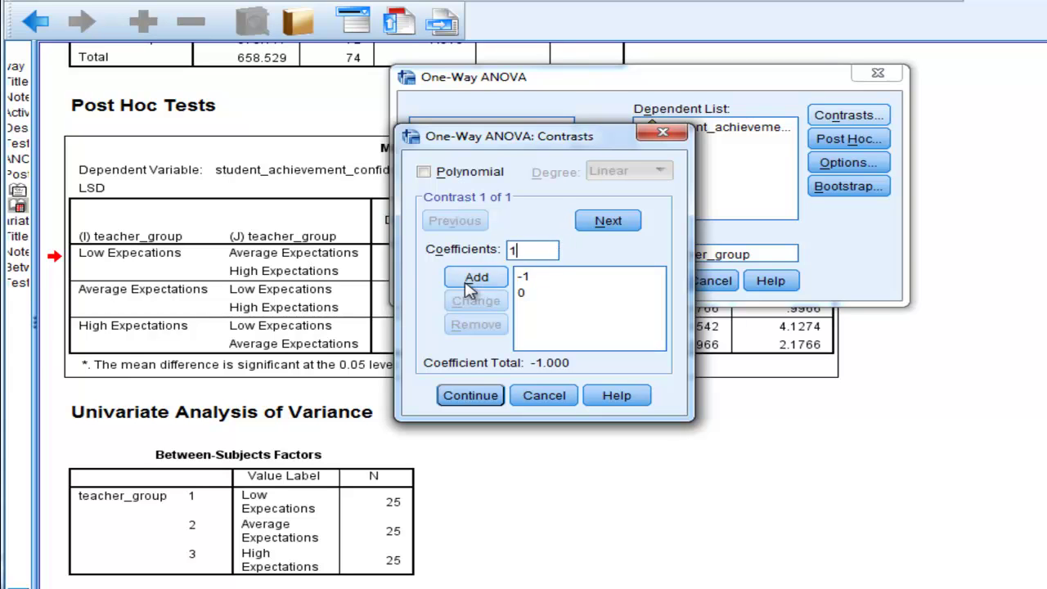
left_click(473, 278)
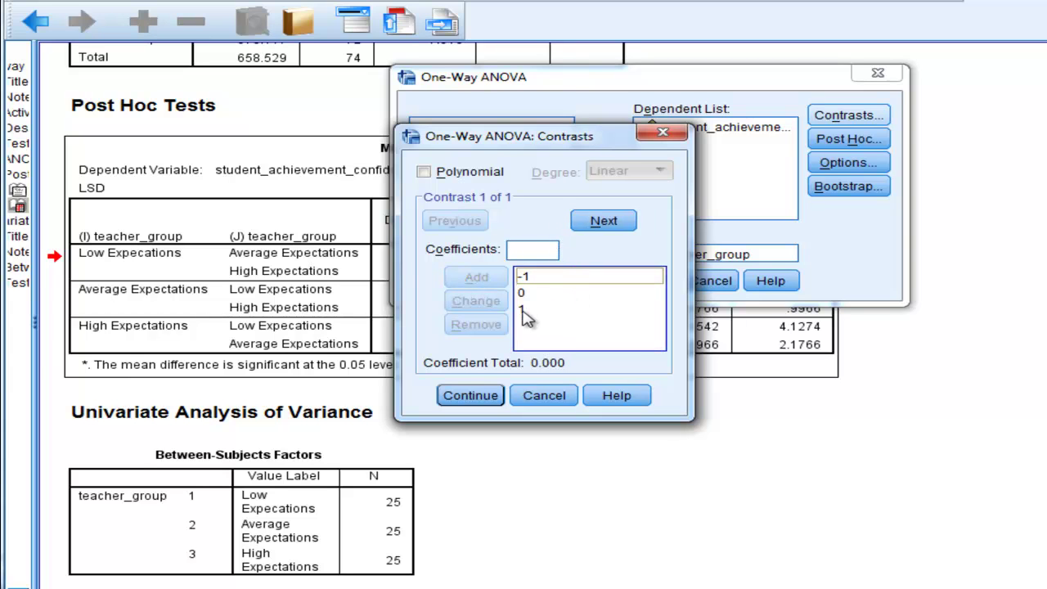
left_click(476, 395)
Run the contrast ANOVA and select the Contrast Tests table showing t(72) = 3.192, p = .002.
left_click(528, 281)
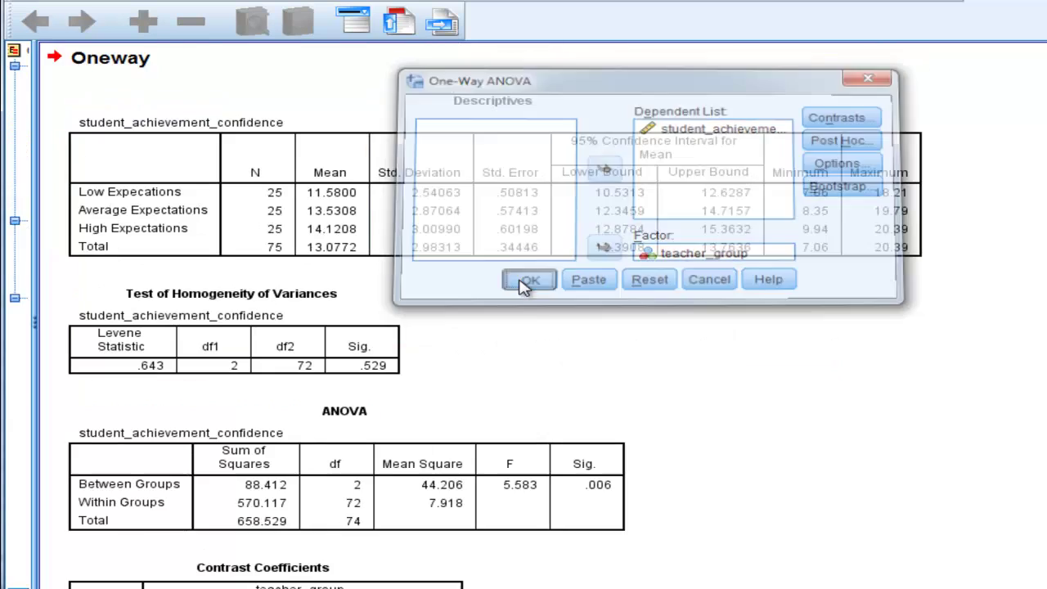
scroll(530, 301, "down", 5)
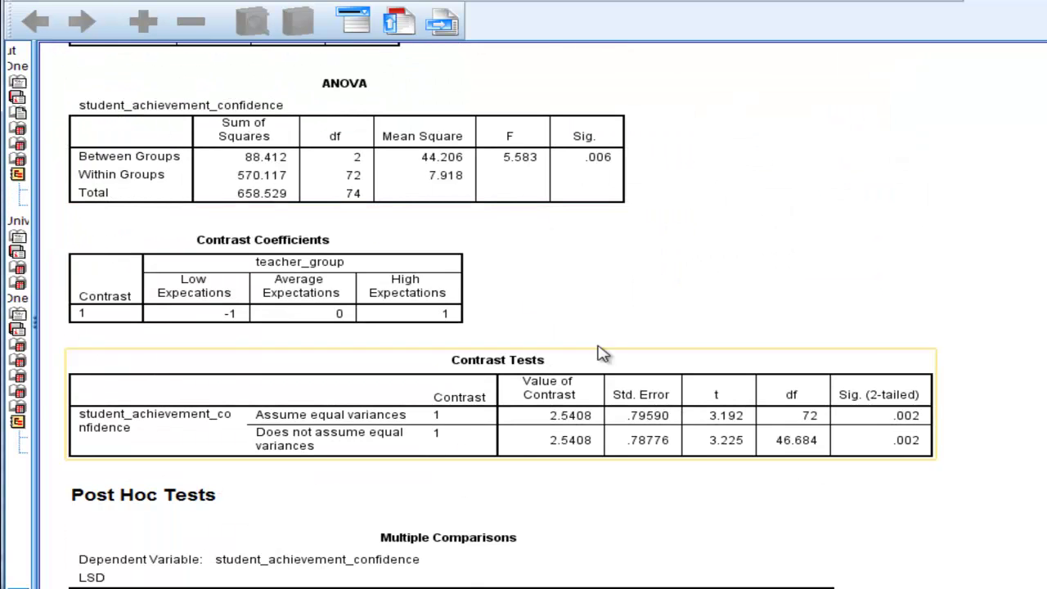
left_click(605, 393)
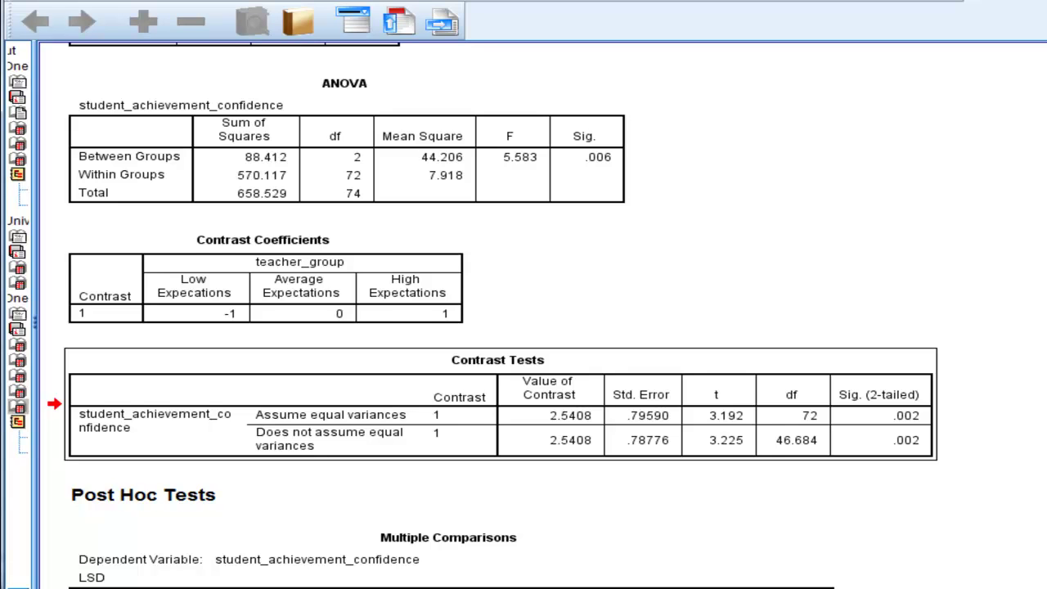
scroll(524, 327, "up", 5)
scroll(1044, 374, "up", 2)
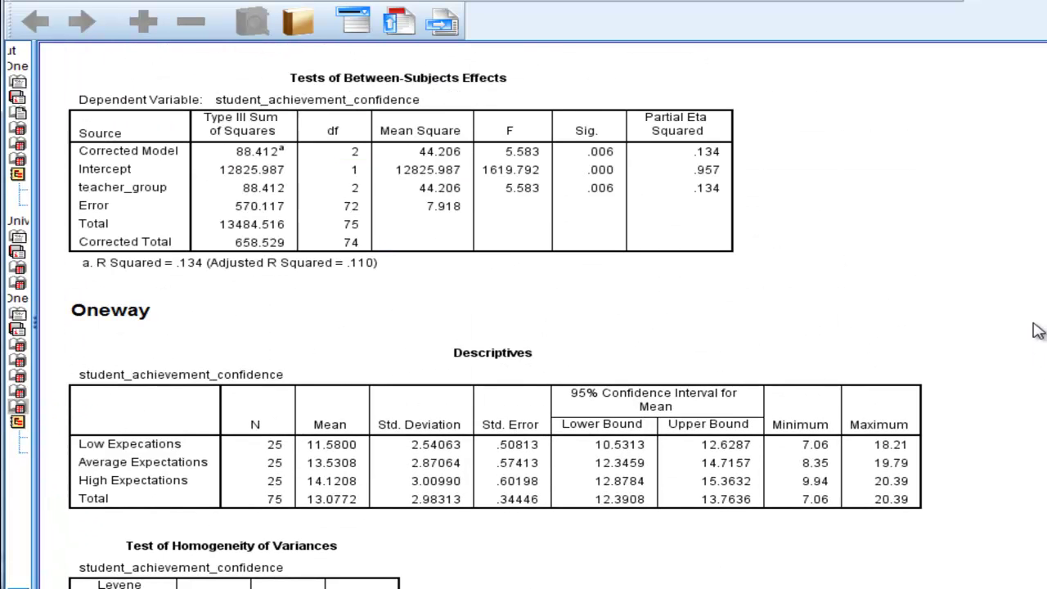
scroll(1044, 375, "down", 10)
scroll(1044, 502, "down", 1)
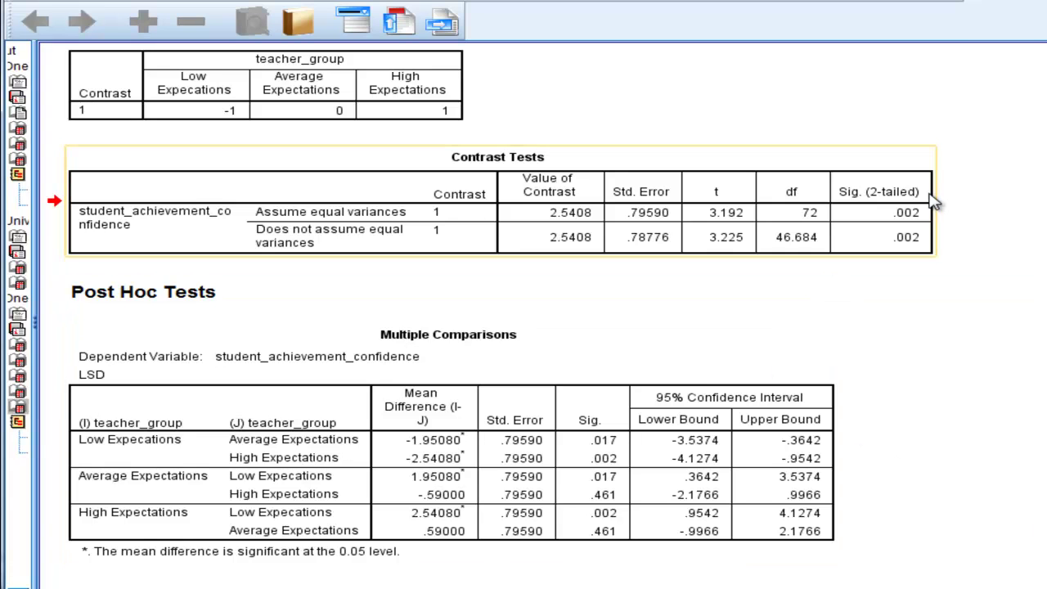
Compare the contrast result against the LSD Multiple Comparisons table (Low vs High Sig. = .002).
left_click(468, 416)
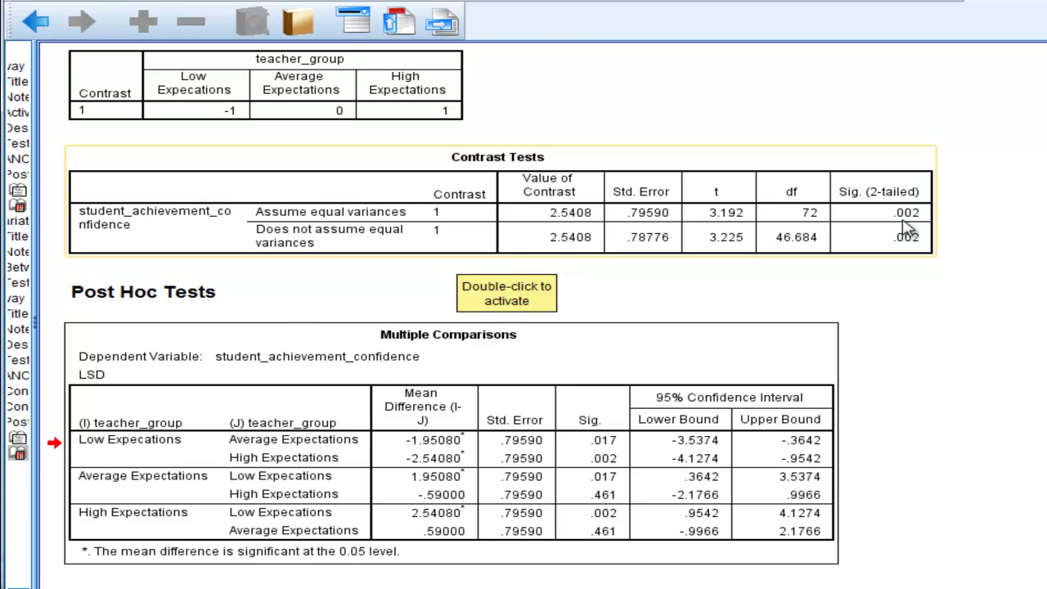
scroll(908, 227, "up", 3)
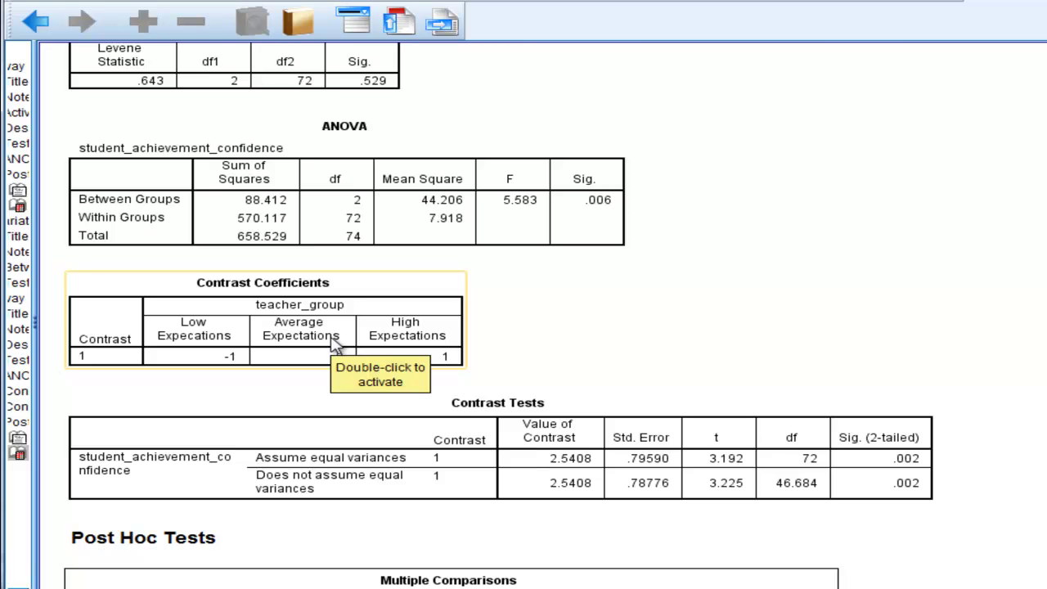
scroll(600, 355, "up", 2)
scroll(601, 358, "down", 3)
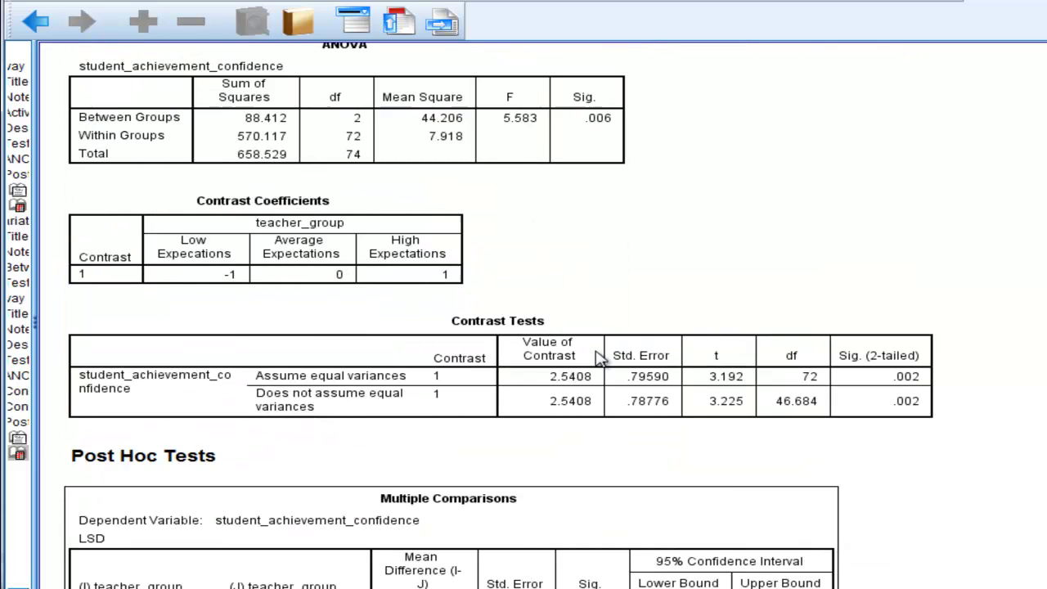
scroll(599, 358, "down", 2)
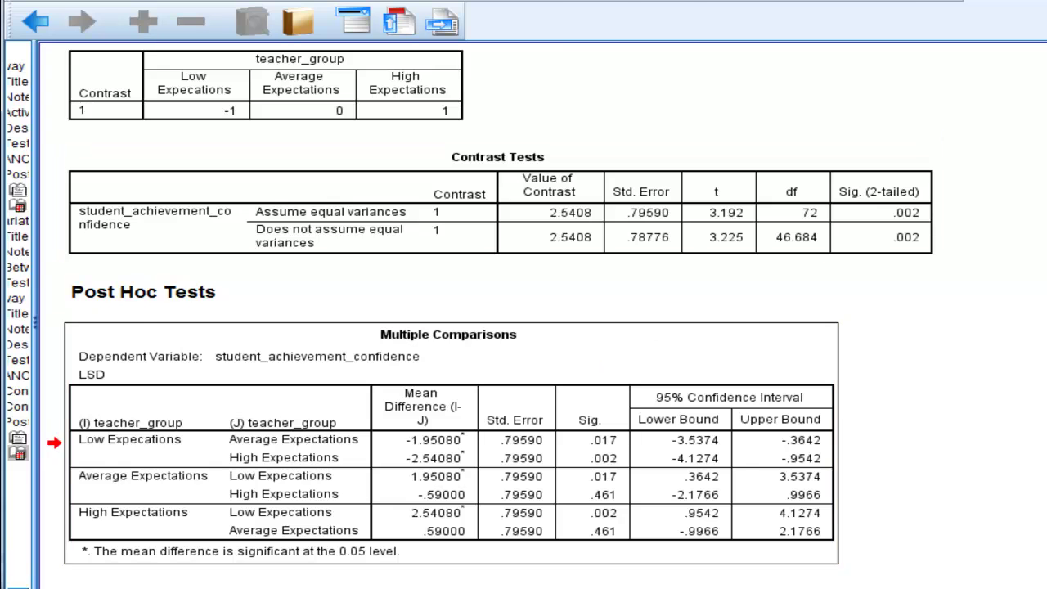